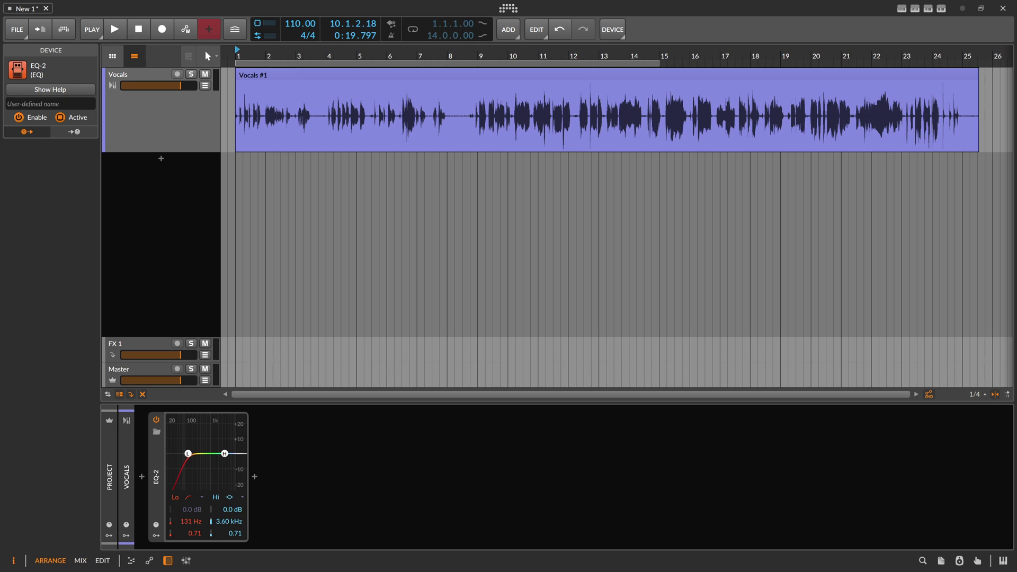
Switch to the browser to read the YouTube Studio comment about building a vocal rider, and return to Bitwig with the Vocals track selected
key(alt+Tab)
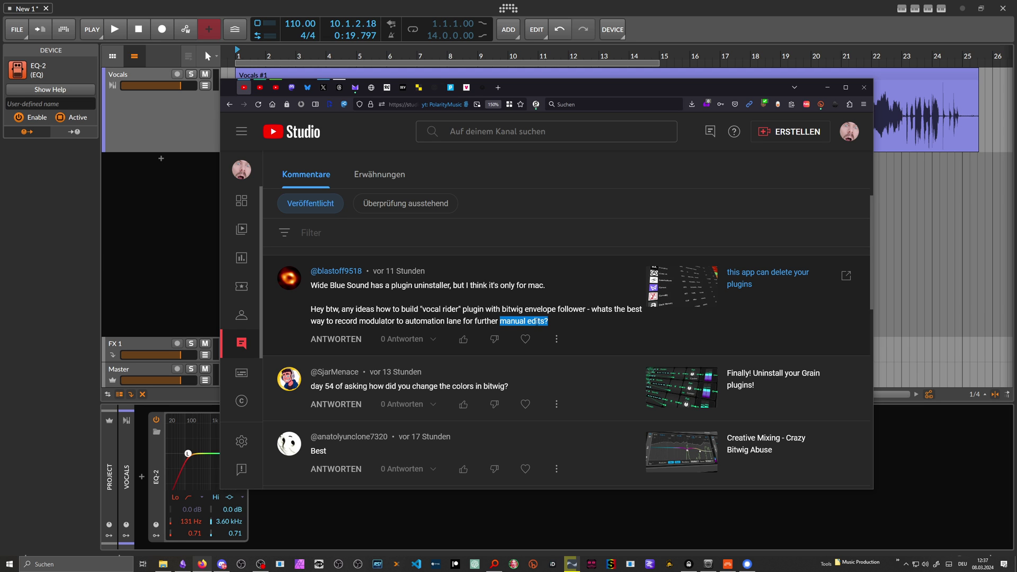
click(211, 253)
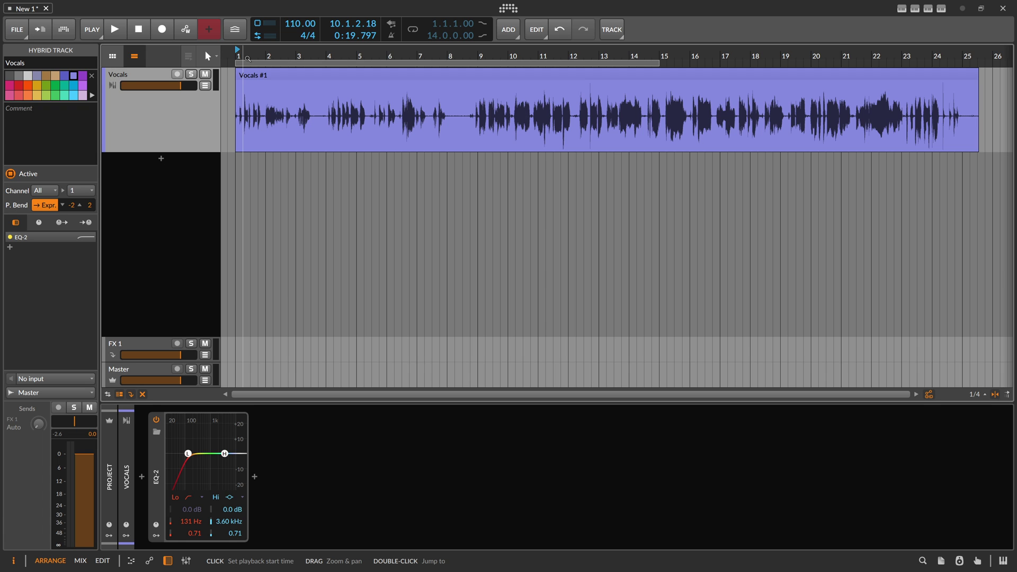
Play the Vocals clip from the start to about bar 10, stop, and return the playhead to bar 1
drag(239, 56, 239, 55)
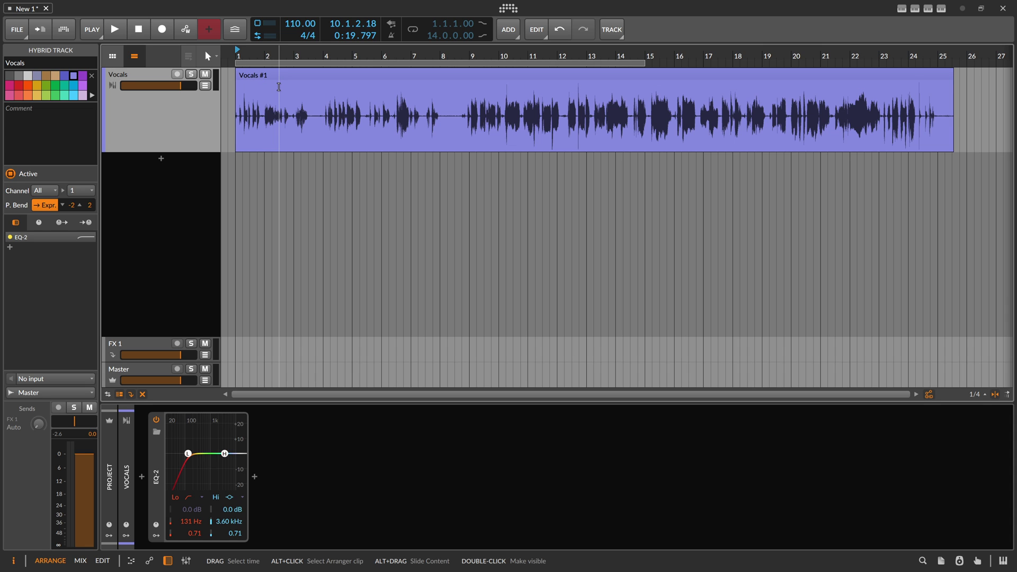
click(120, 37)
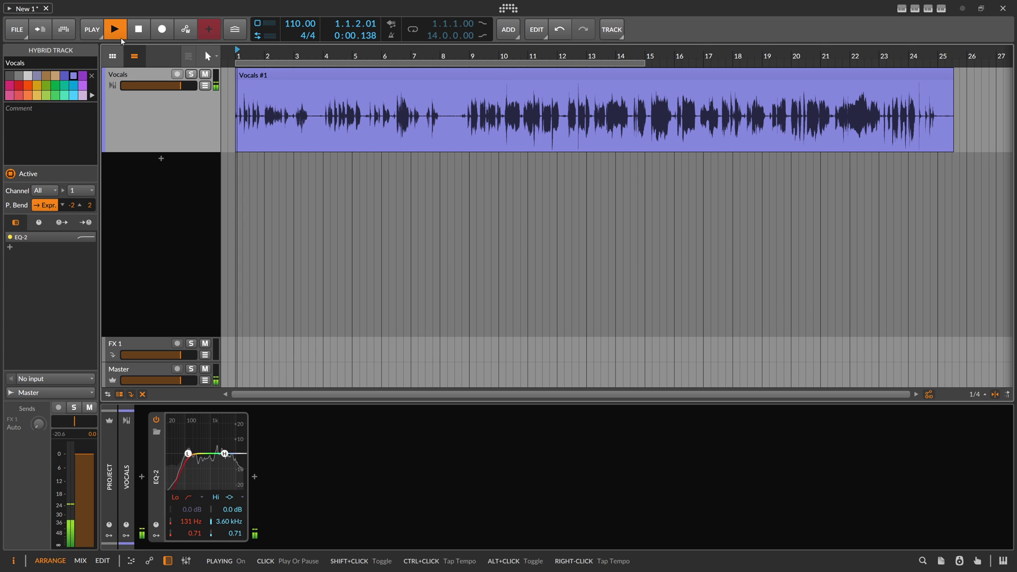
drag(269, 53, 269, 57)
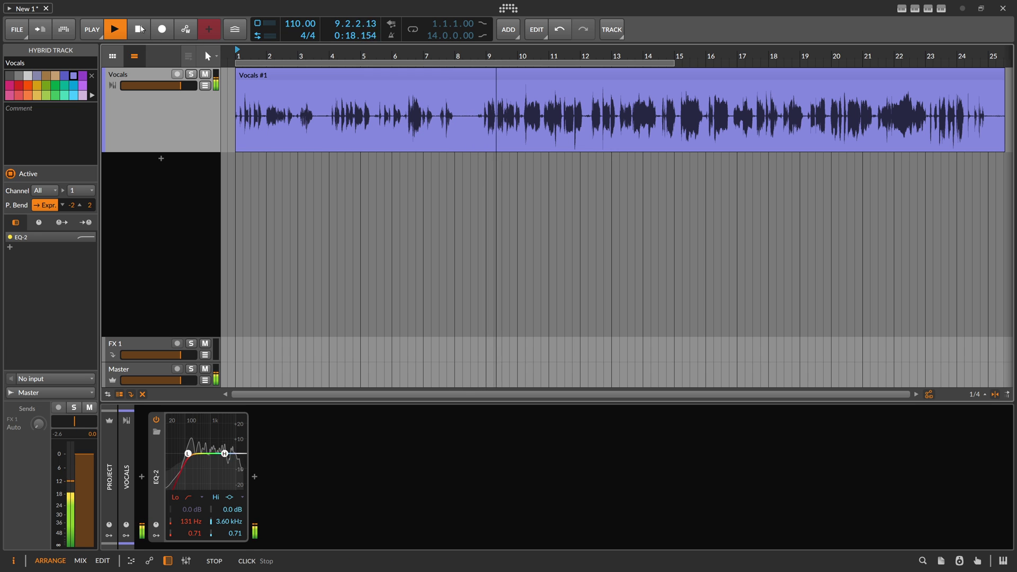
click(141, 29)
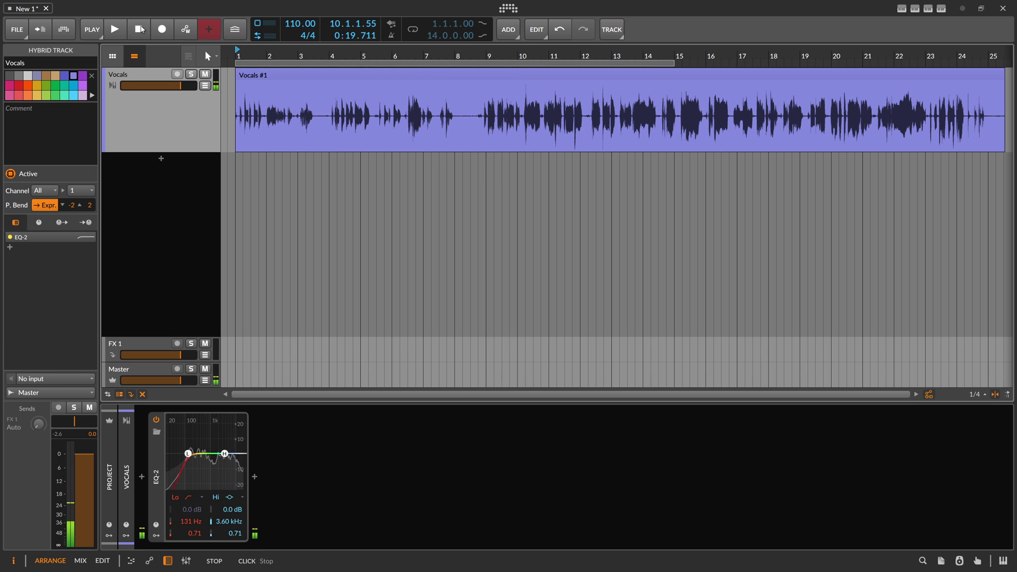
click(243, 53)
click(235, 55)
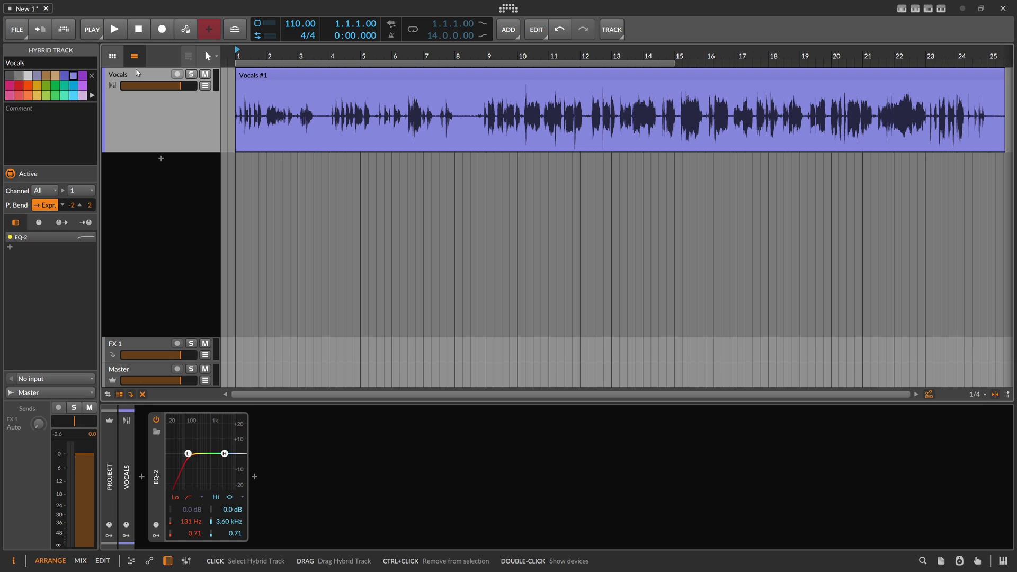
Insert an FX Grid device after EQ-2 on the Vocals track and open its patch for editing
click(254, 477)
text(fx grid)
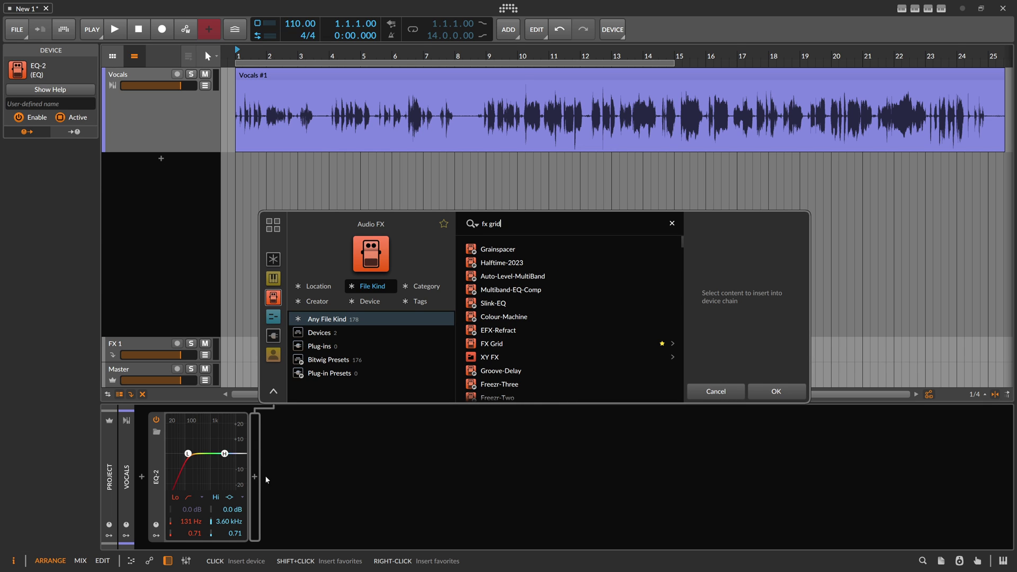
double_click(492, 344)
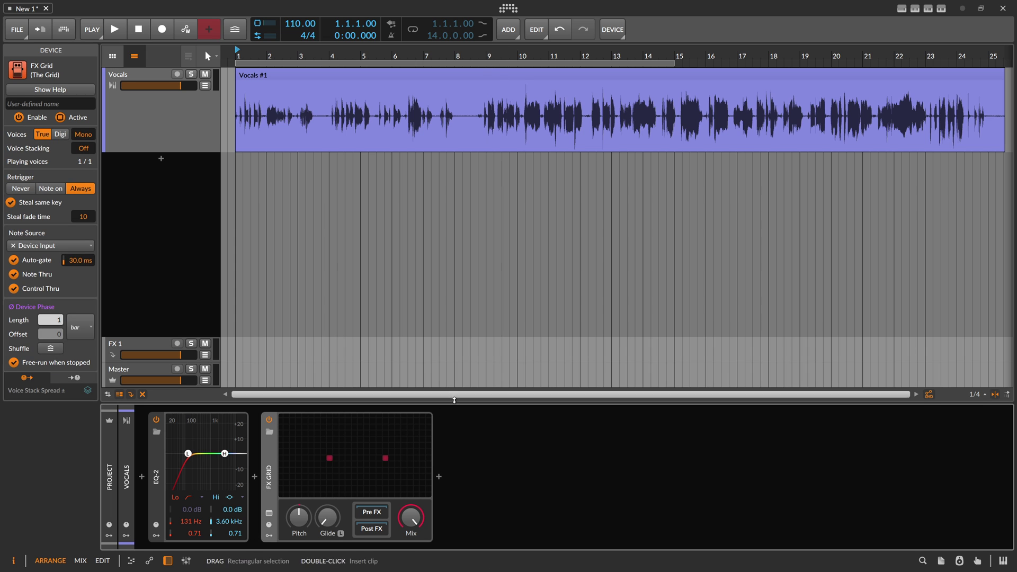
click(373, 440)
click(292, 200)
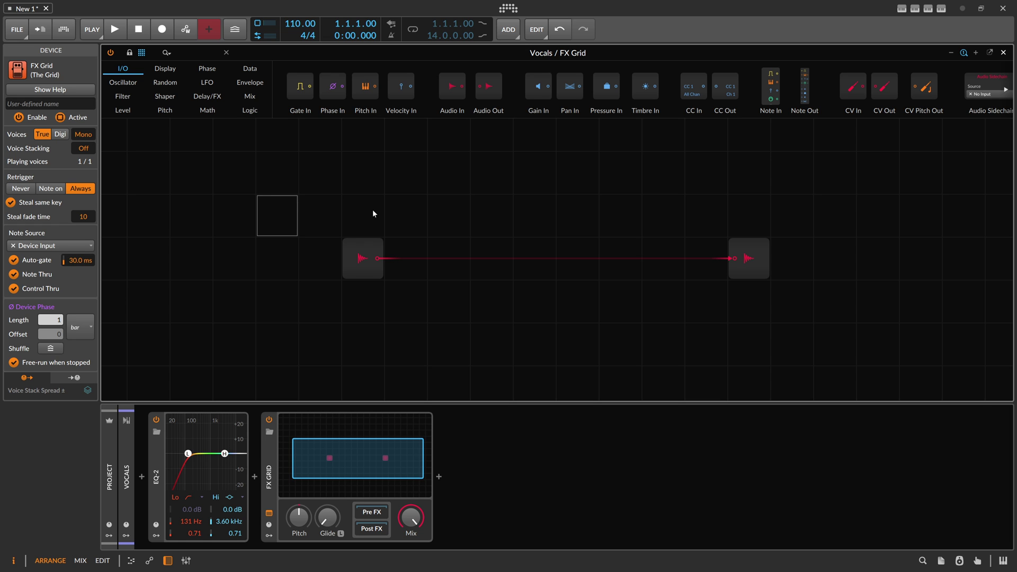
Add a Follower RF module to the patch, feed it from the audio input, and set its detection to RMS
scroll(371, 213, right, 2)
text(env)
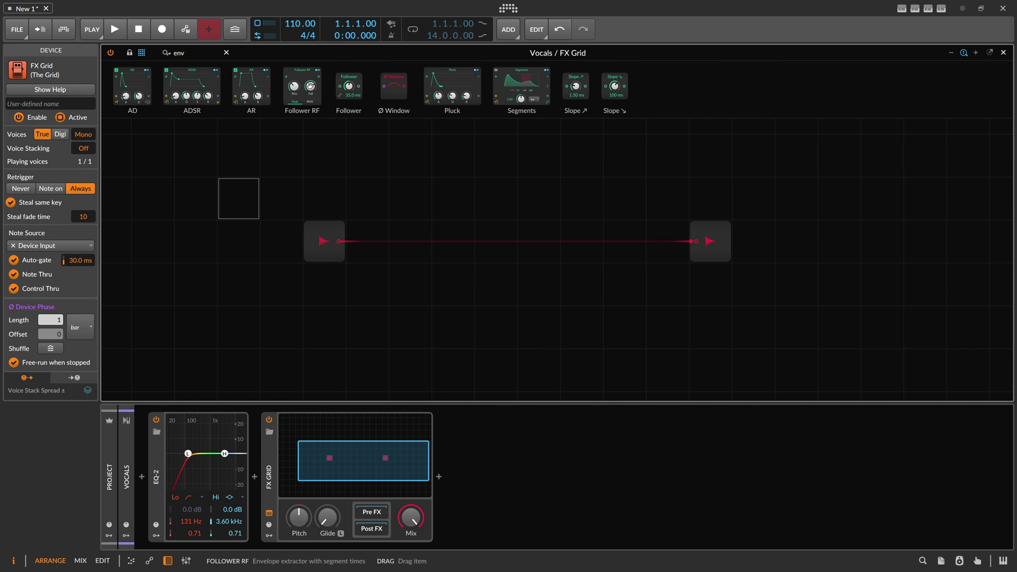
drag(310, 86, 465, 292)
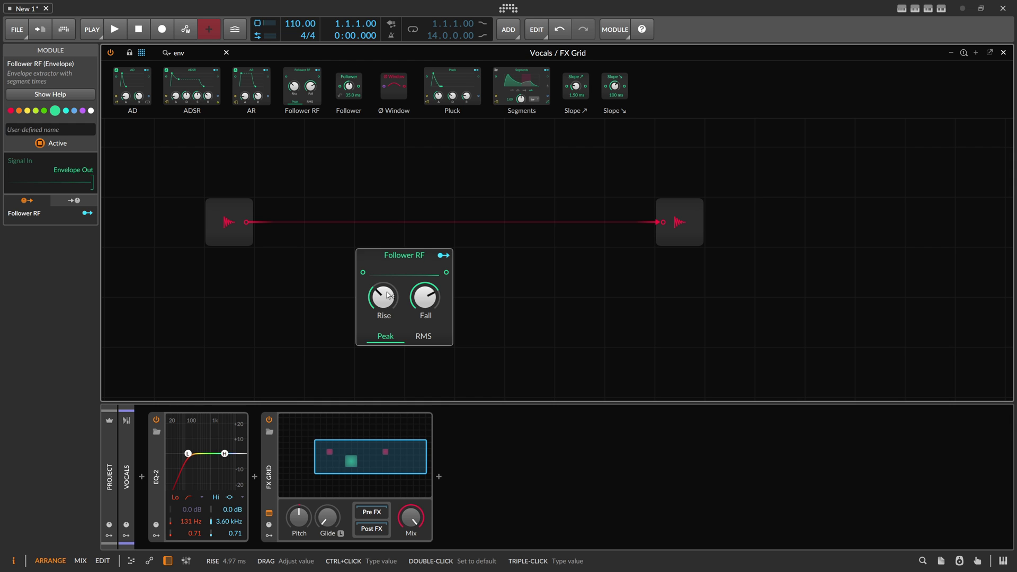
drag(246, 222, 360, 275)
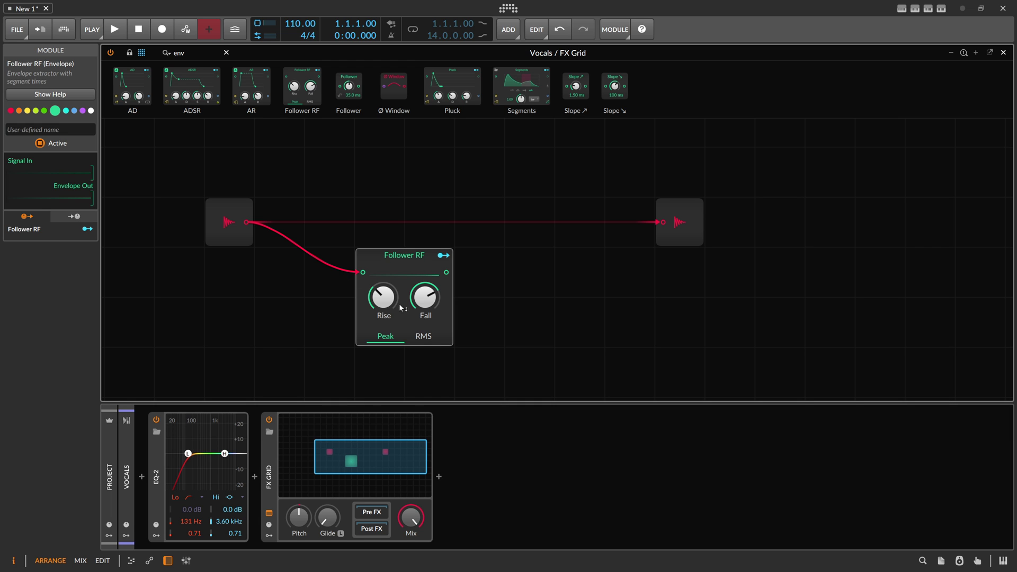
click(424, 336)
Attach a CC Out module to the Follower RF's output and set its controller number to CC 30
key(ctrl+f)
text(cc)
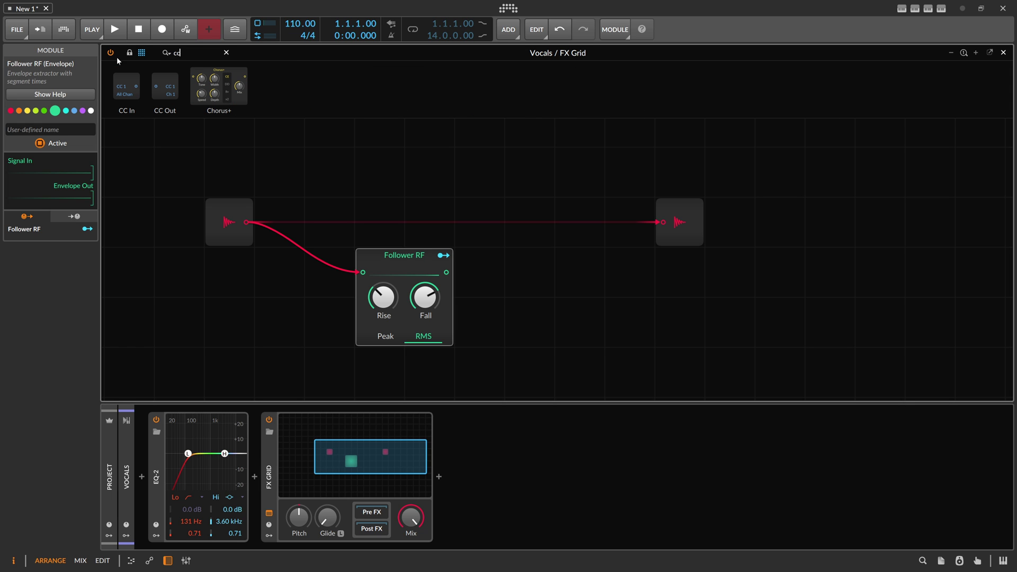
drag(188, 108, 470, 281)
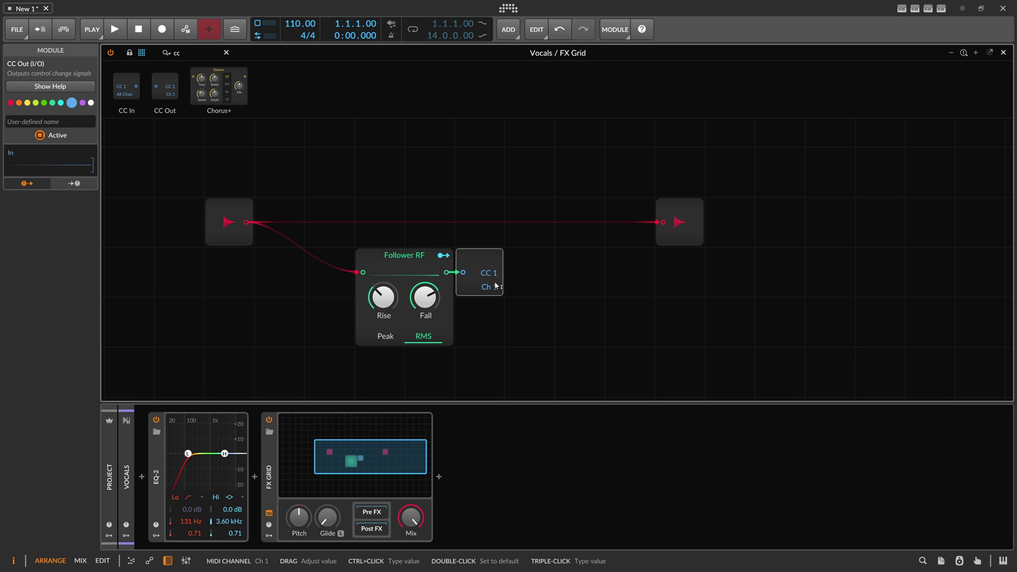
drag(488, 273, 489, 246)
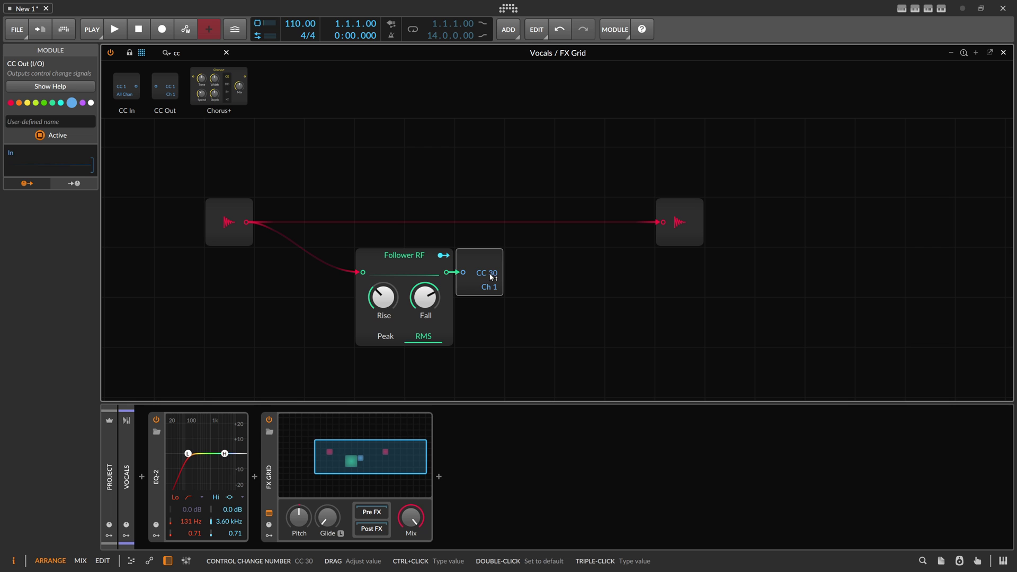
mouse_move(482, 294)
mouse_down()
mouse_move(481, 306)
mouse_move(497, 305)
mouse_up()
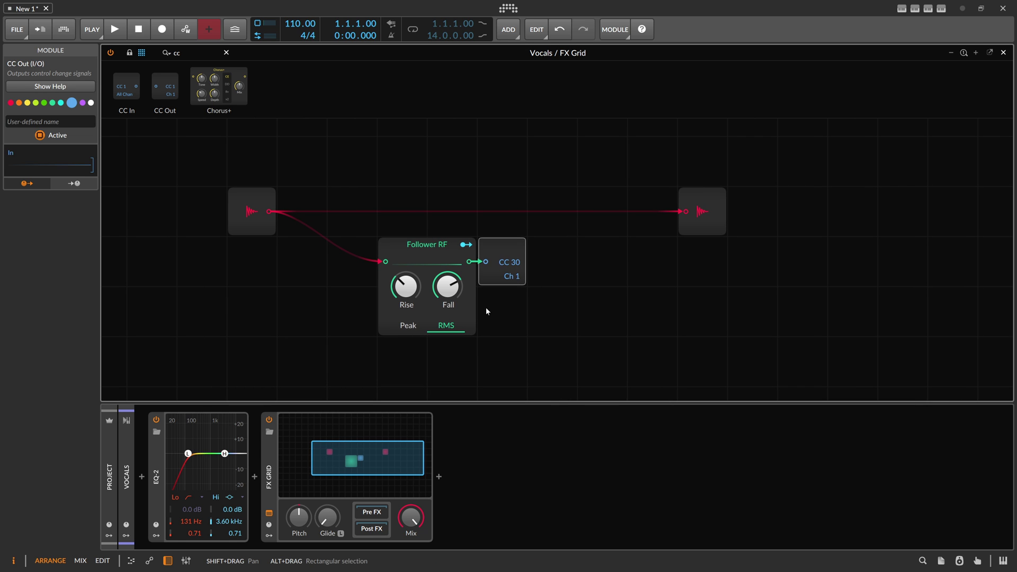
Insert a Tool device after FX Grid in the Vocals device chain
click(439, 477)
text(too)
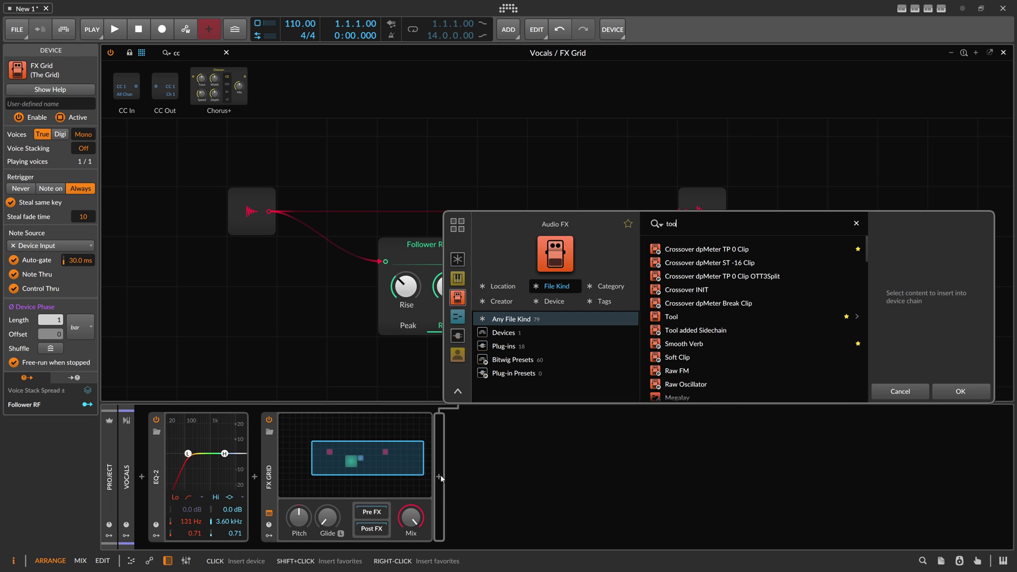
click(672, 317)
double_click(671, 317)
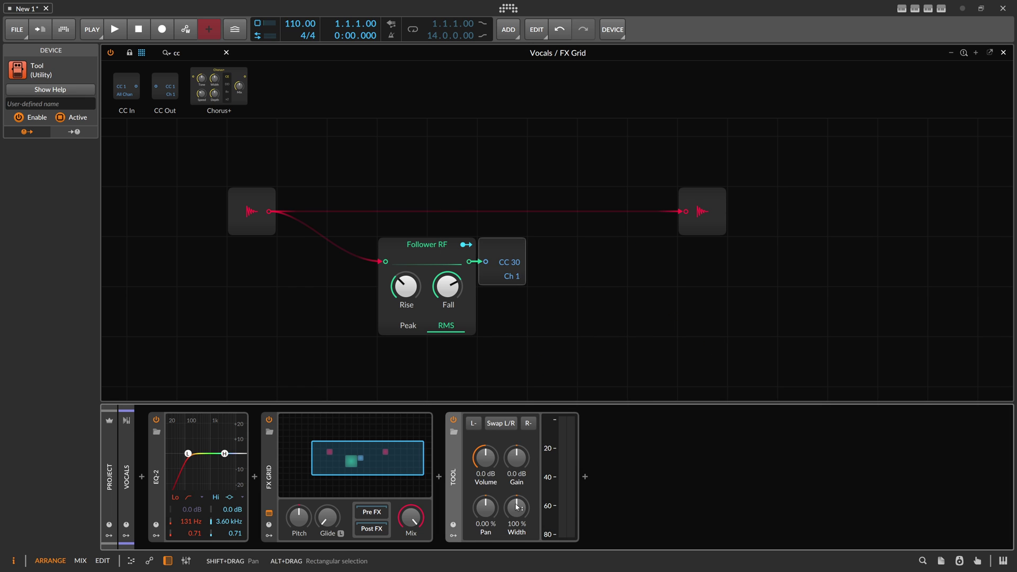
Add a MIDI modulator to the Tool device and set its controller to CC30
click(454, 536)
click(472, 434)
text(cc)
double_click(622, 252)
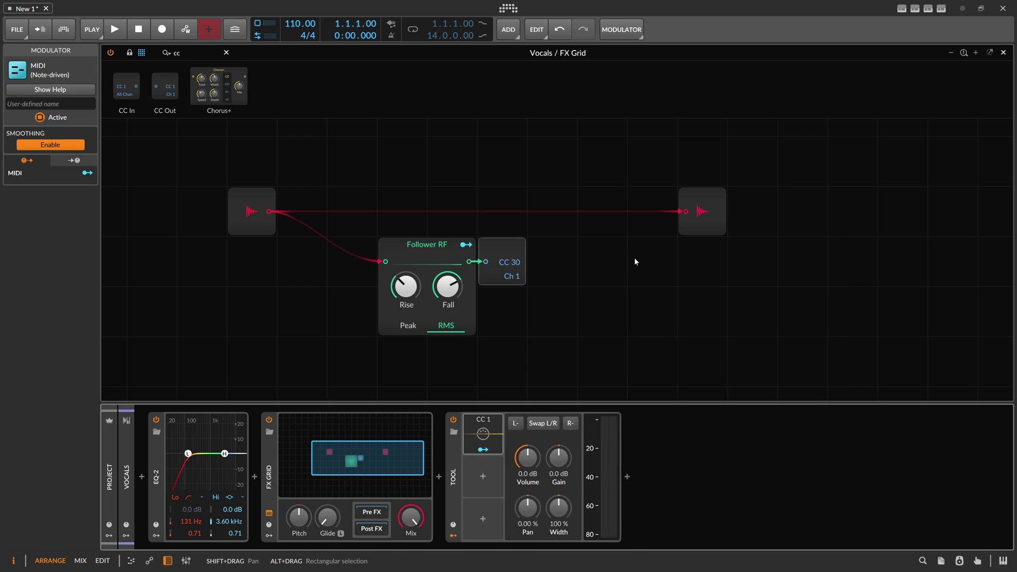
click(490, 423)
mouse_move(565, 469)
mouse_down()
mouse_move(565, 449)
mouse_move(574, 472)
mouse_up()
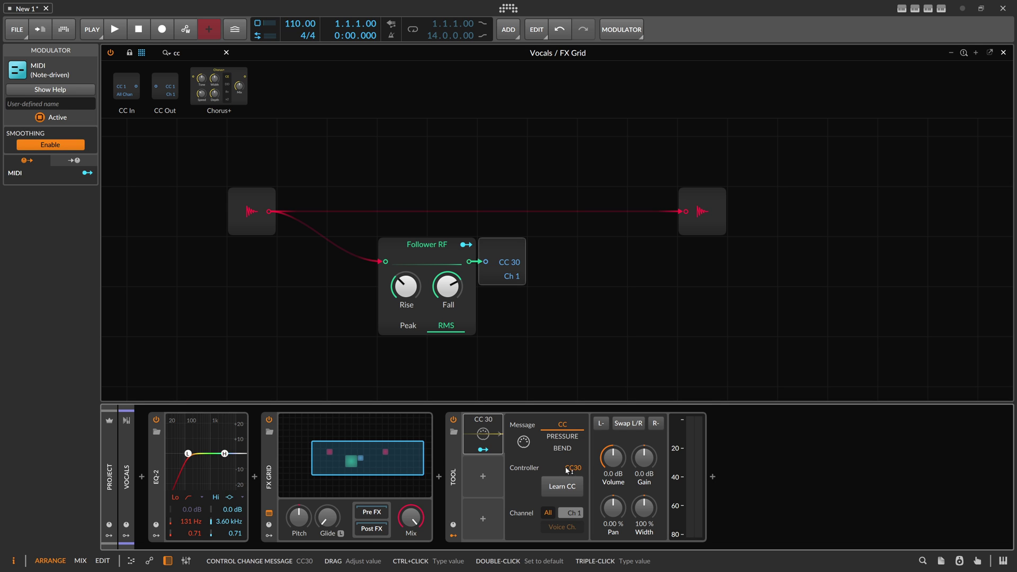
Map the MIDI modulator to the Tool's Volume with a modulation amount of -0.76
click(486, 449)
drag(613, 457, 613, 480)
click(484, 449)
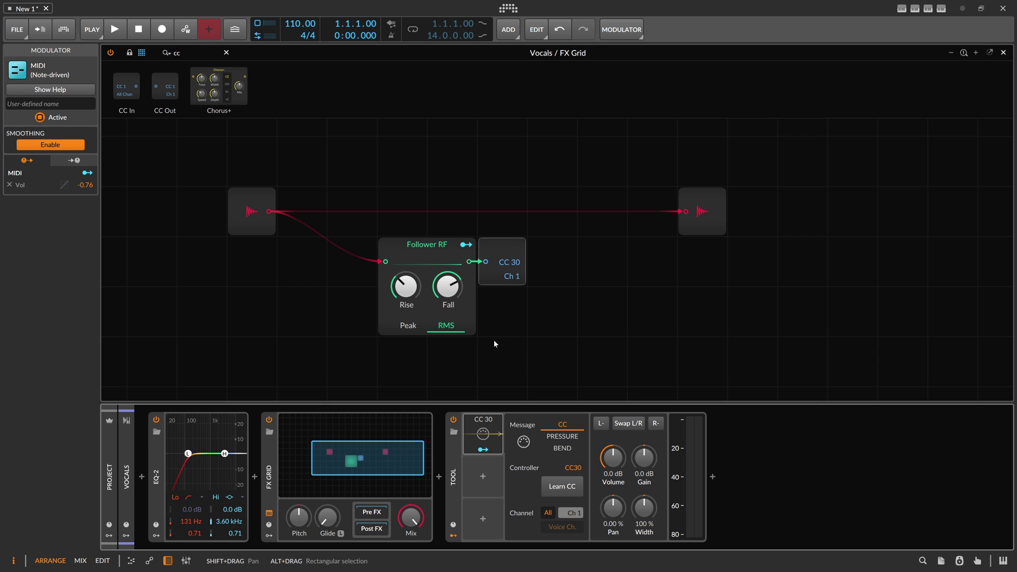
Play the vocals while setting the MIDI modulator's Volume amount to -0.99, collapse the modulator's settings, and stop playback
key(space)
click(483, 434)
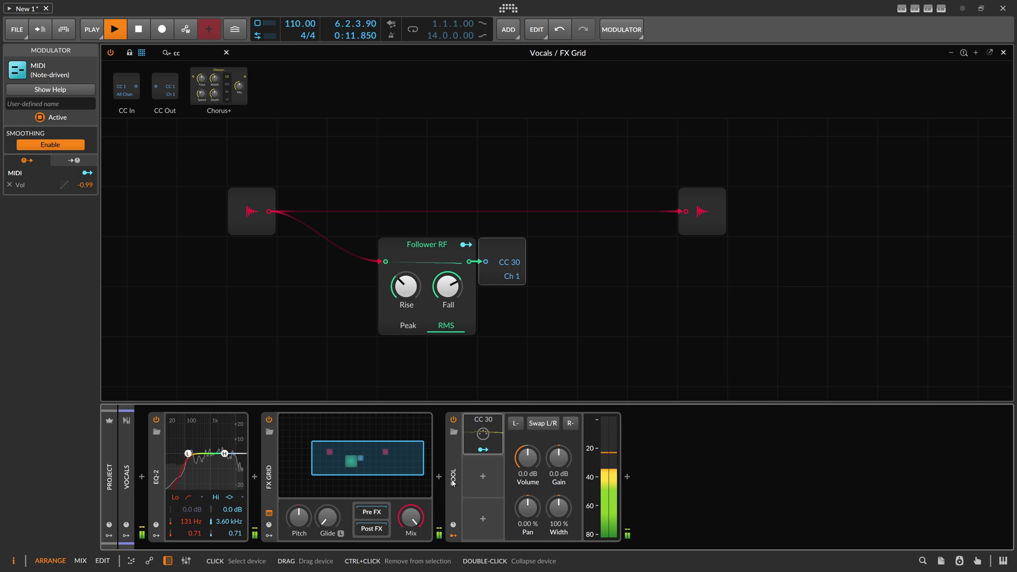
key(space)
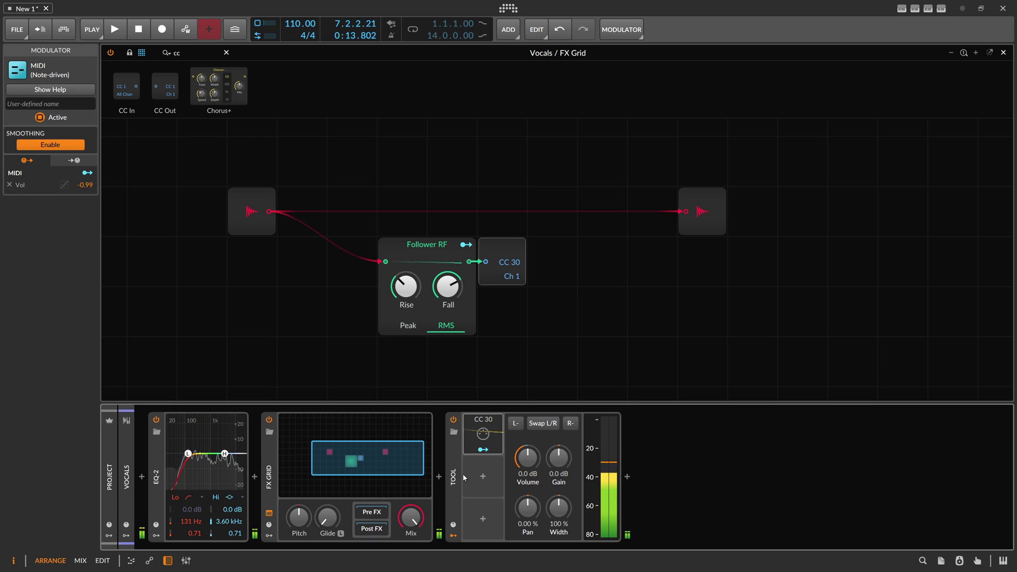
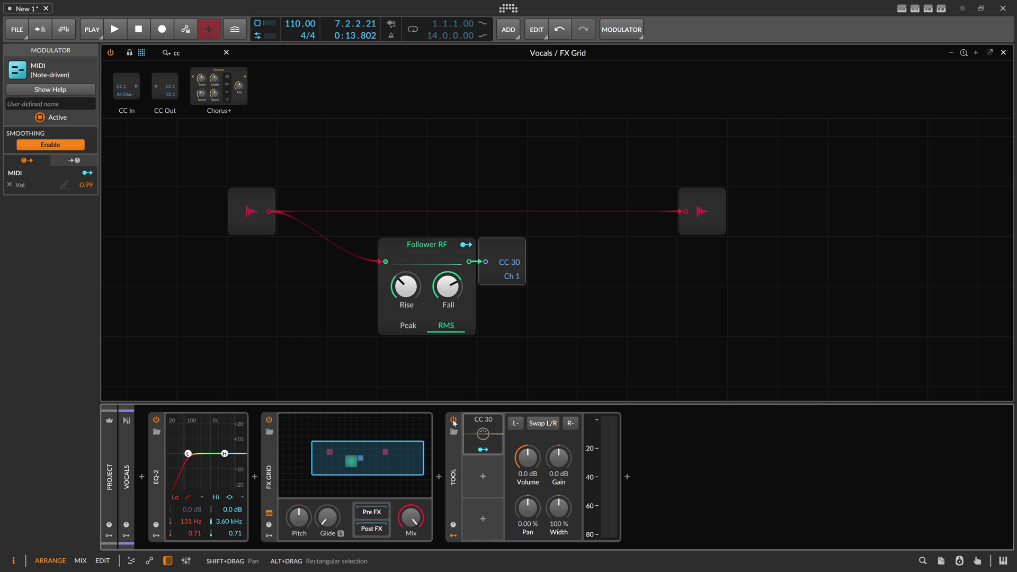
Close the FX Grid patch editor, and view the Vocals track's Tool volume automation lane before hiding it again
click(1004, 53)
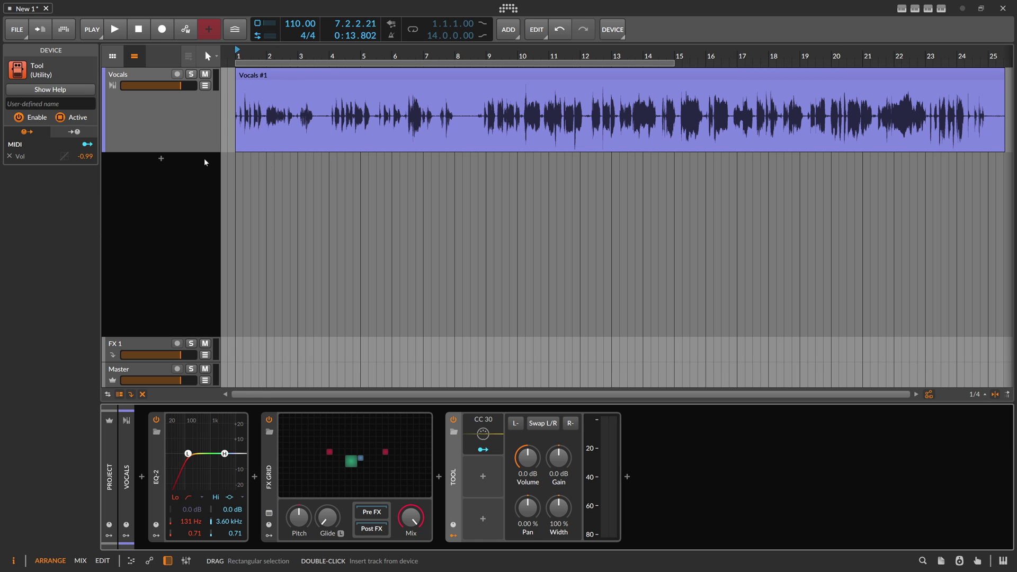
click(205, 85)
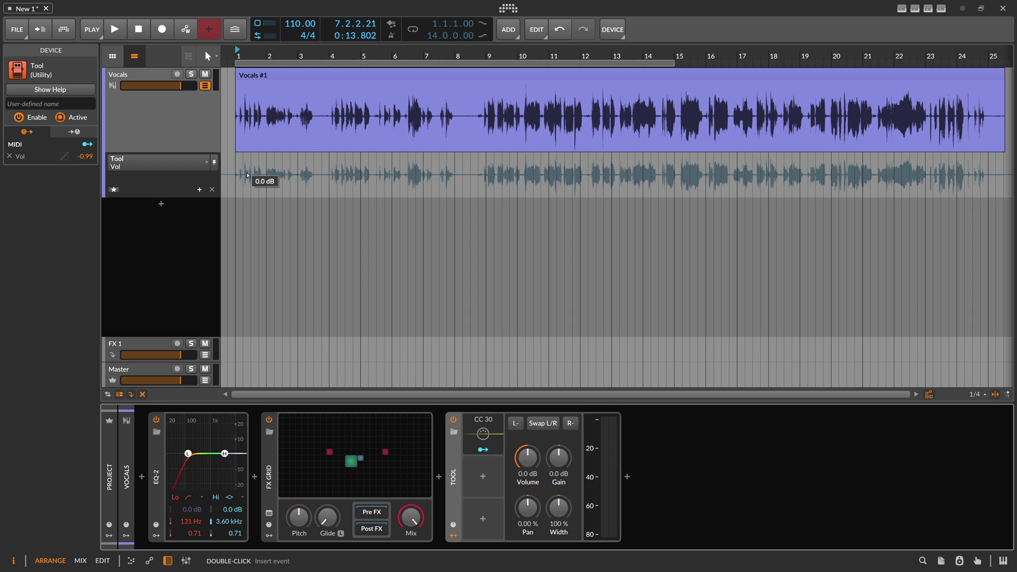
click(204, 87)
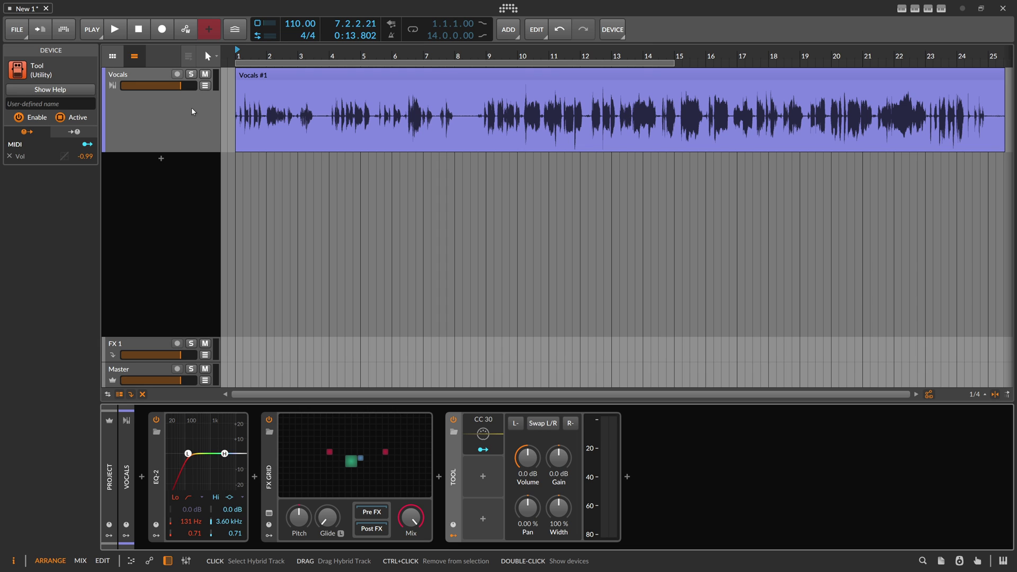
Add an instrument track below Vocals and name it Rec
right_click(173, 168)
click(175, 175)
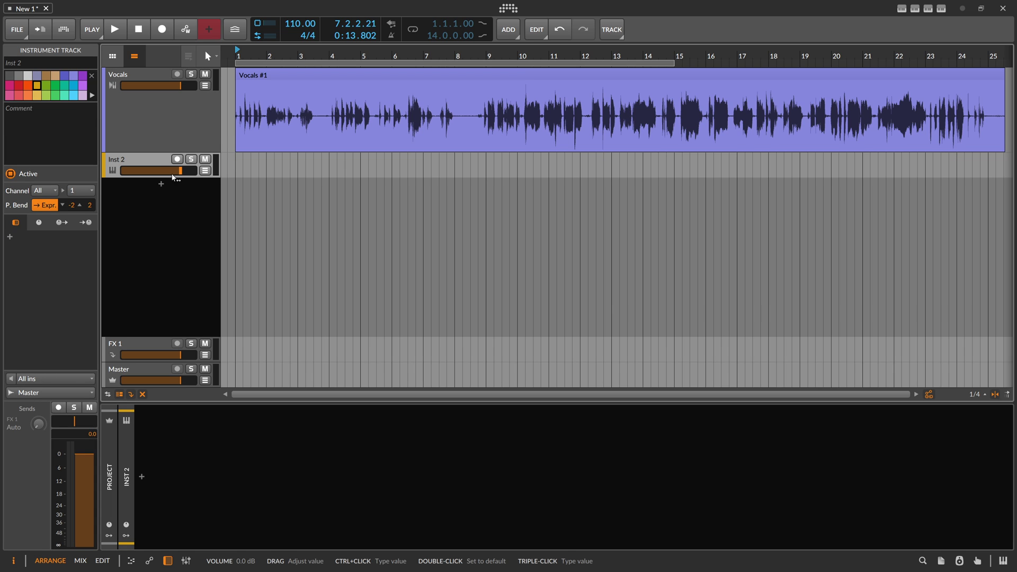
double_click(145, 160)
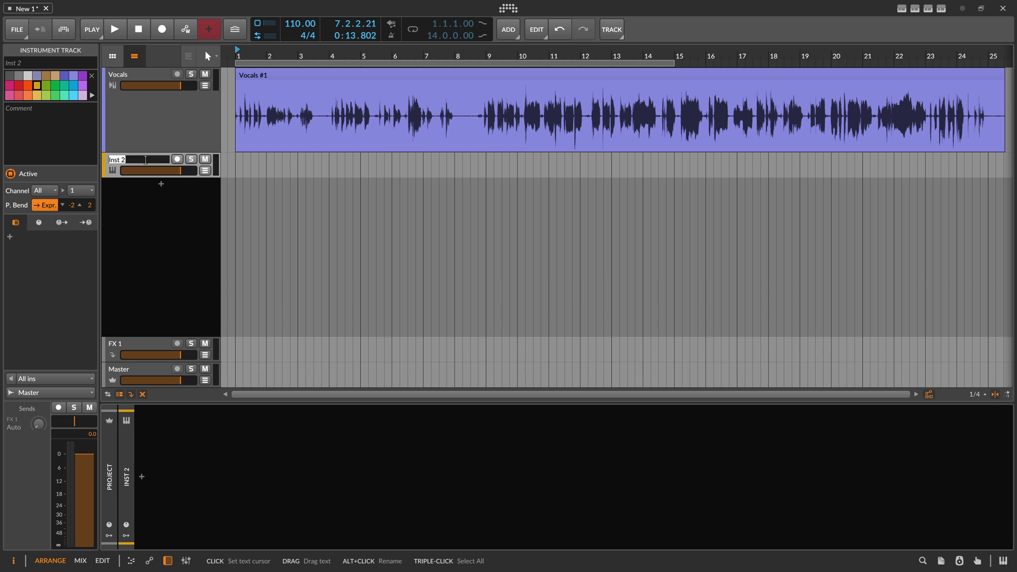
text(Rec)
key(Return)
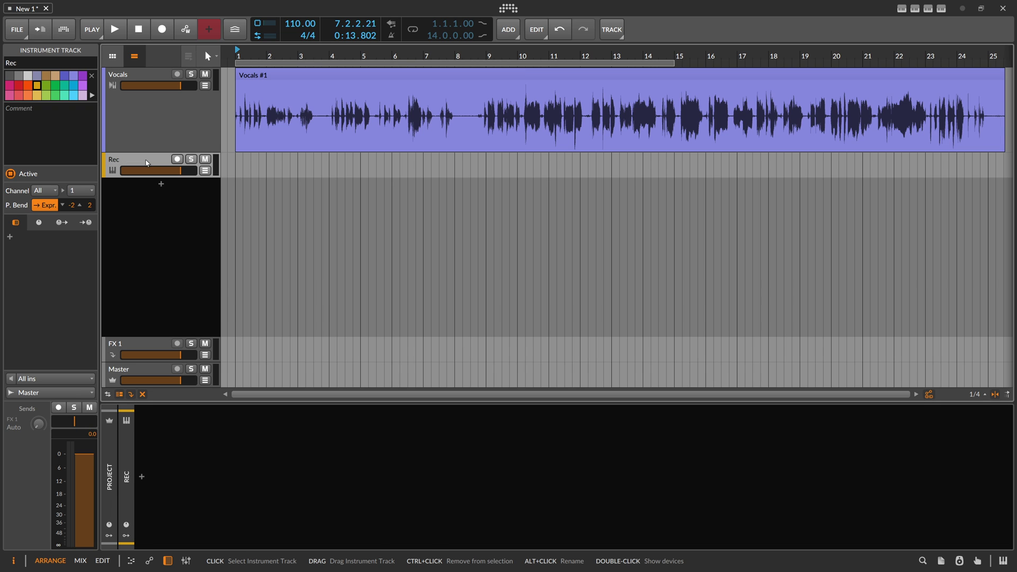
Rename the Rec track as Data
double_click(145, 160)
text(Data)
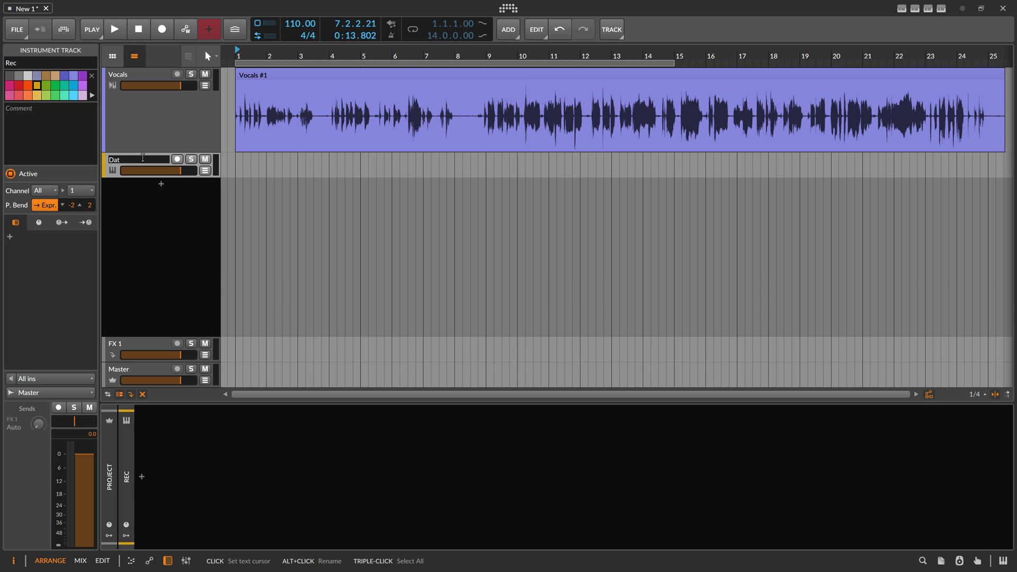
key(Return)
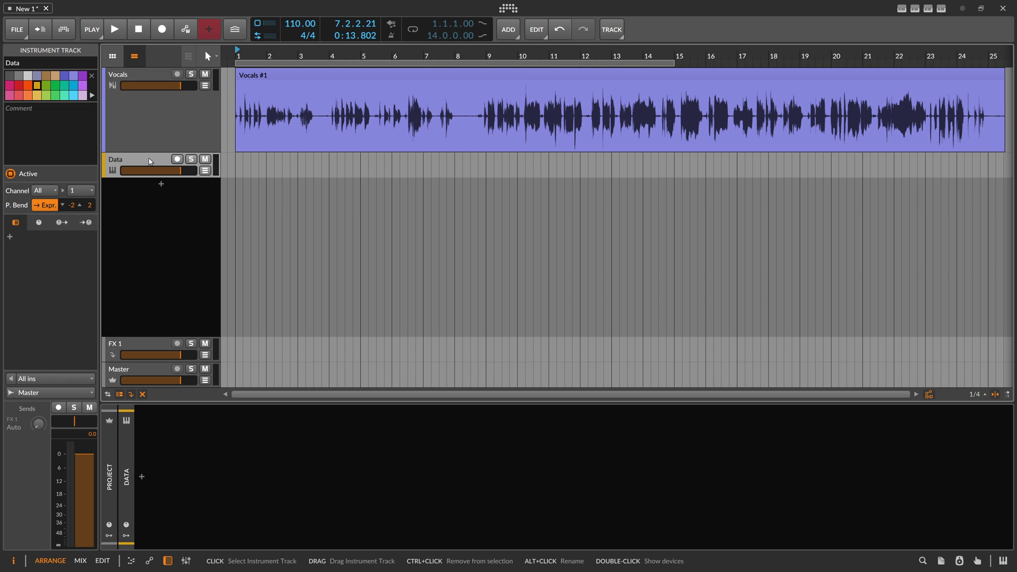
Arm the Data track for recording and set its note input to the FX Grid device on the Vocals track
click(186, 130)
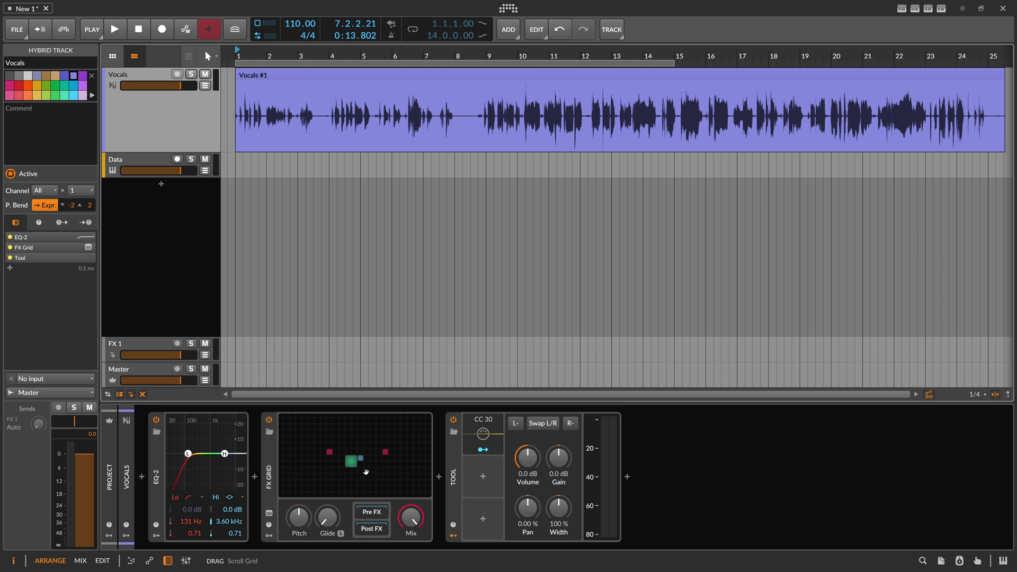
click(154, 169)
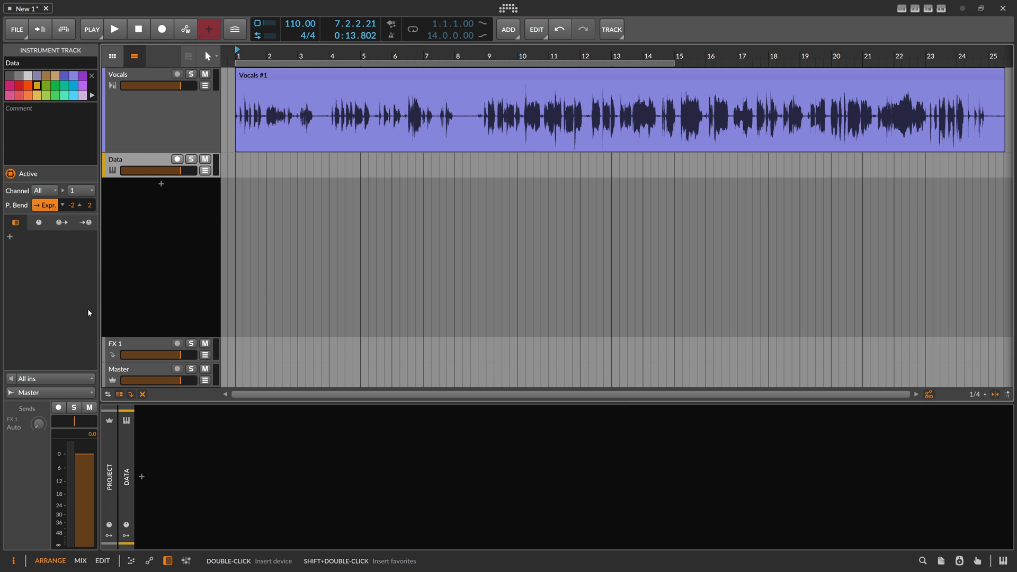
click(177, 159)
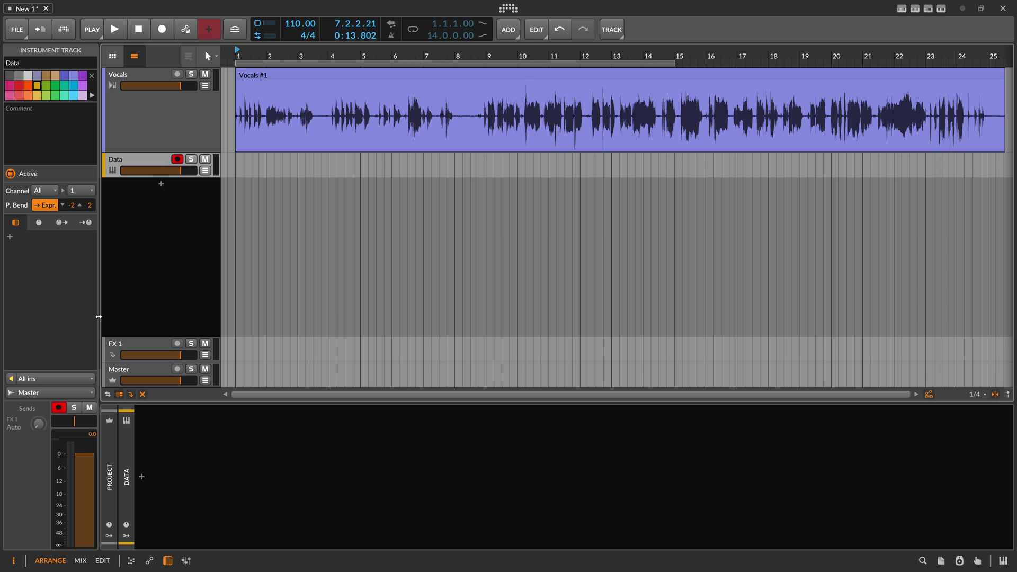
click(53, 379)
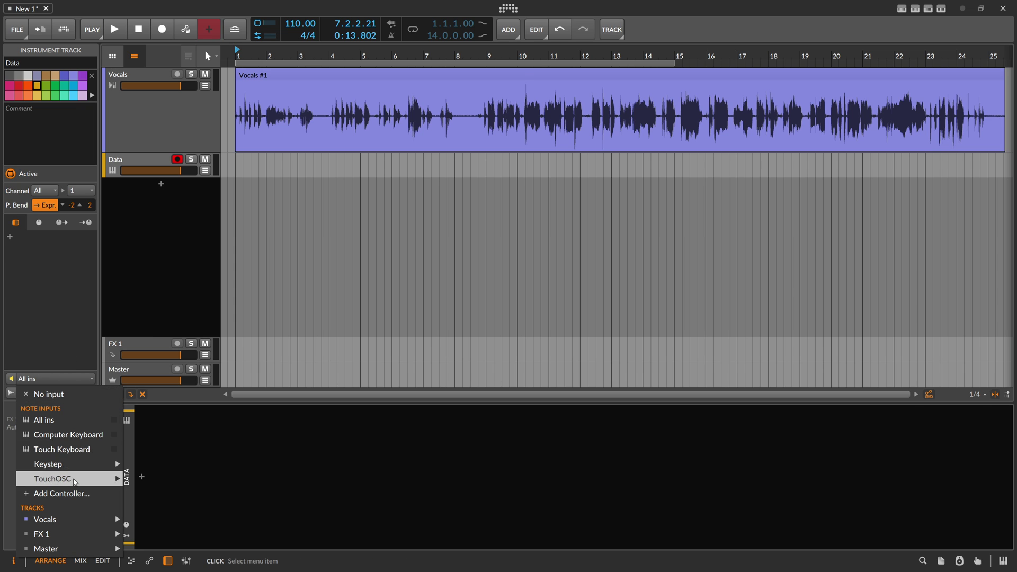
mouse_move(74, 524)
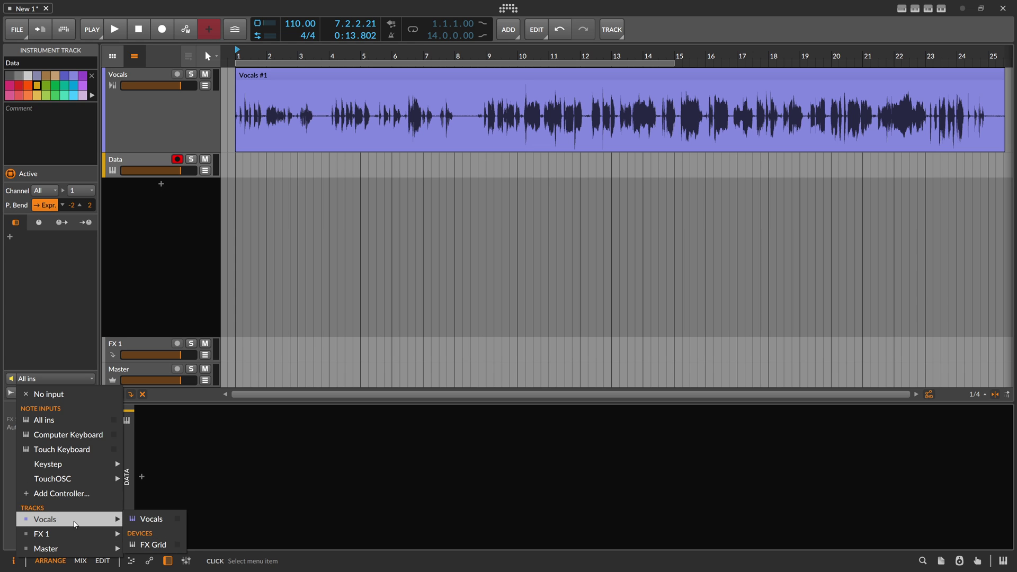
click(177, 548)
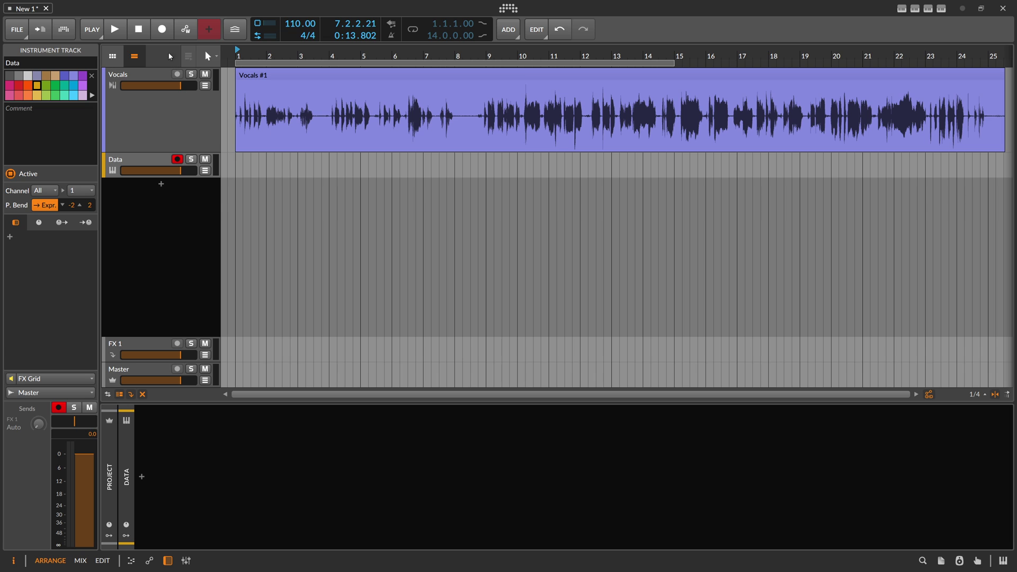
Record the FX Grid output onto the Data track up to bar 14, showing its Ch. 1 Controller #30 automation lane enlarged
click(162, 29)
click(124, 32)
click(205, 171)
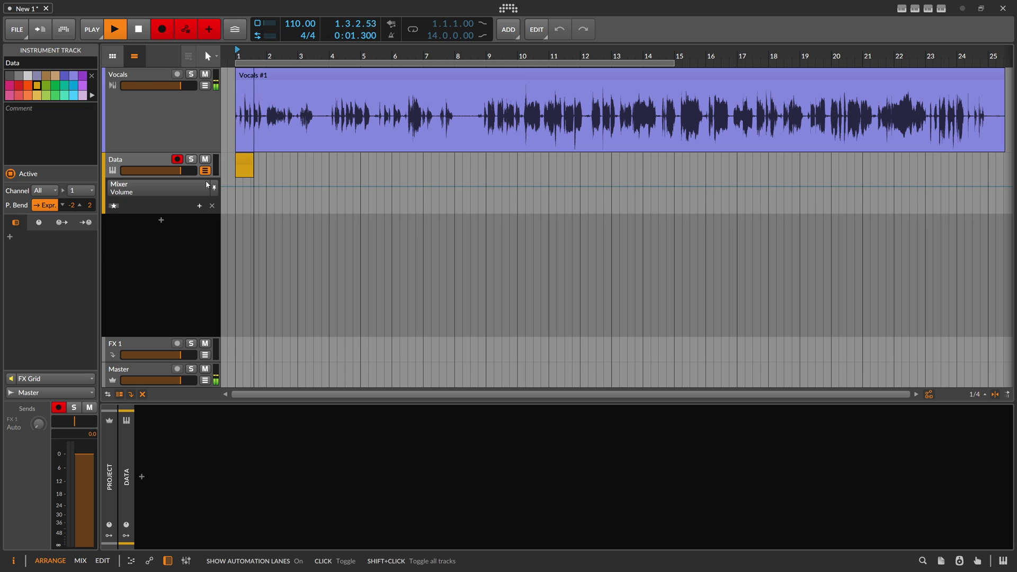
click(169, 191)
click(159, 205)
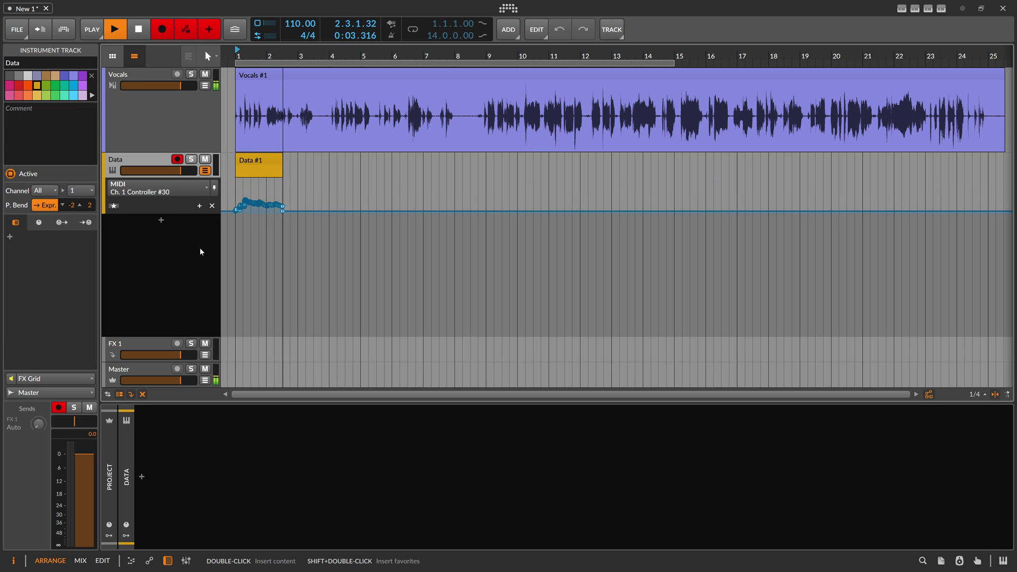
drag(177, 214, 178, 306)
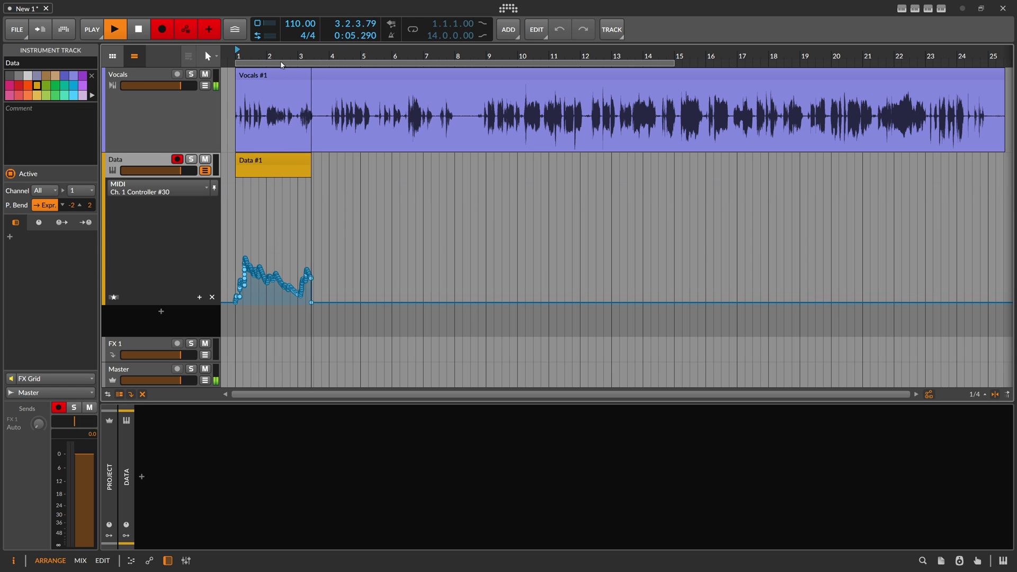
drag(254, 56, 253, 79)
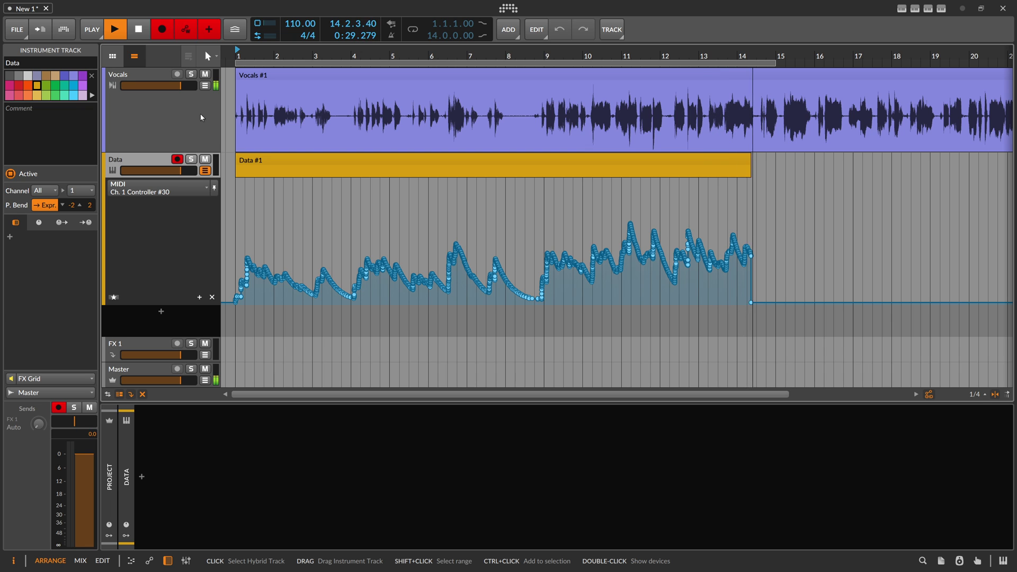
key(space)
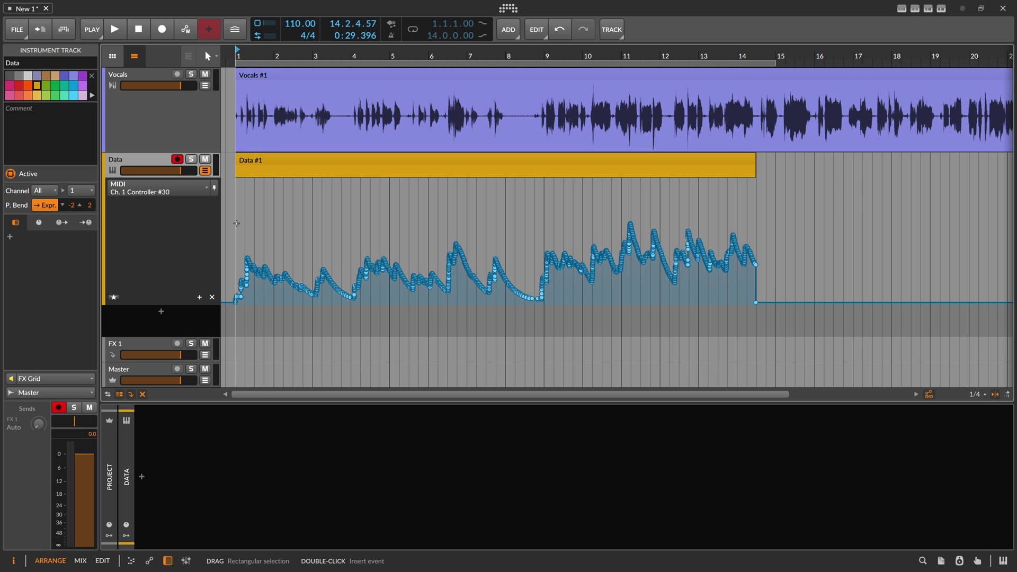
Select and copy all the recorded Controller #30 automation points on the Data track
drag(236, 214, 790, 317)
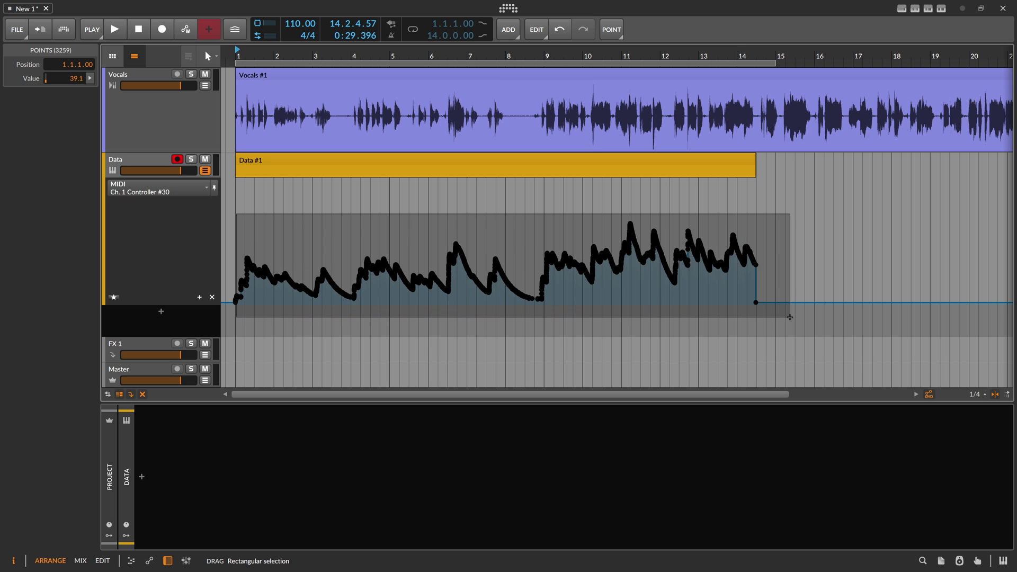
click(277, 200)
drag(232, 189, 791, 317)
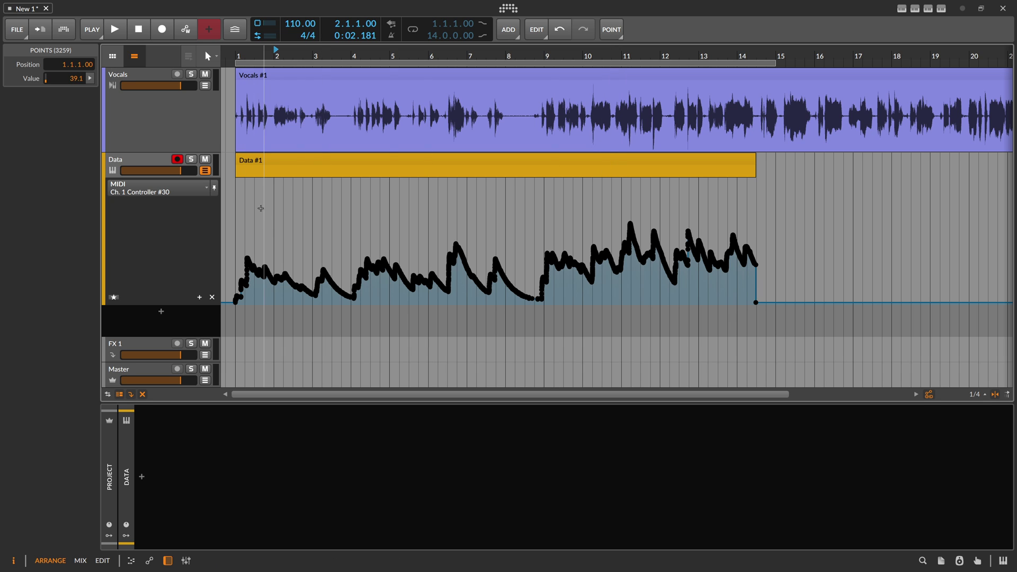
Show the Vocals track's automation and add a MIDI lane there for Control Change #30 on channel 1
click(182, 137)
click(205, 86)
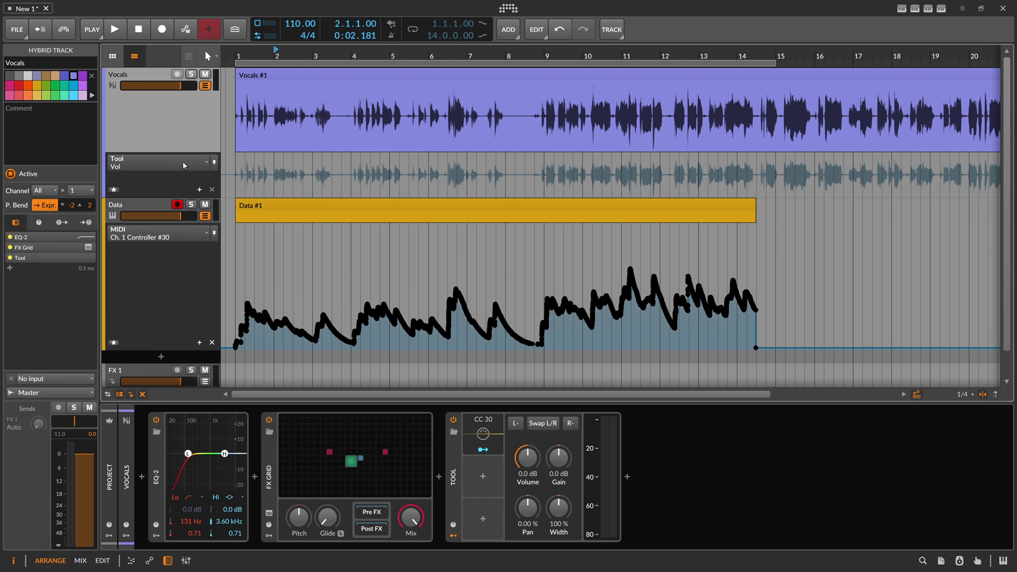
drag(184, 165, 168, 127)
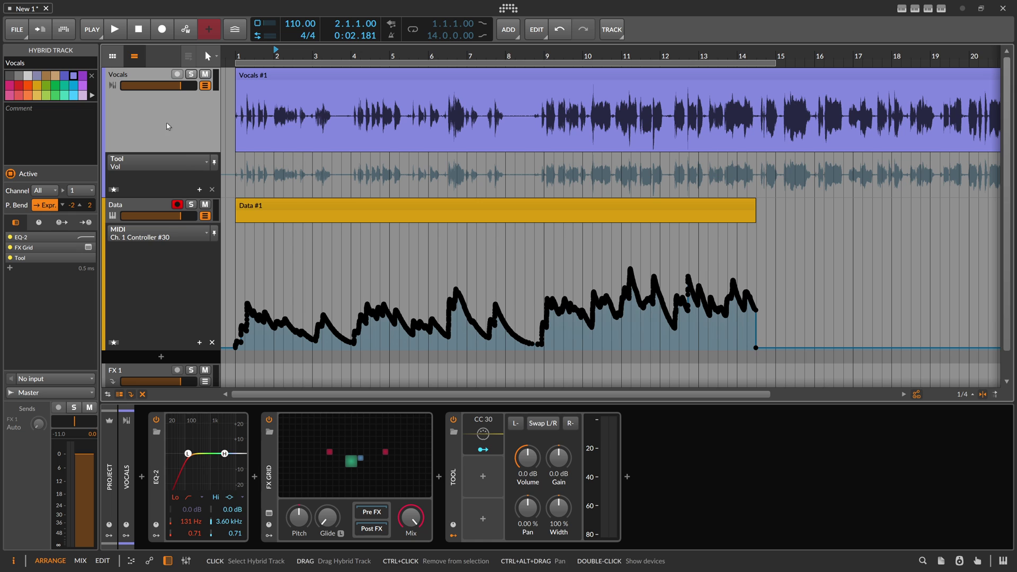
click(199, 190)
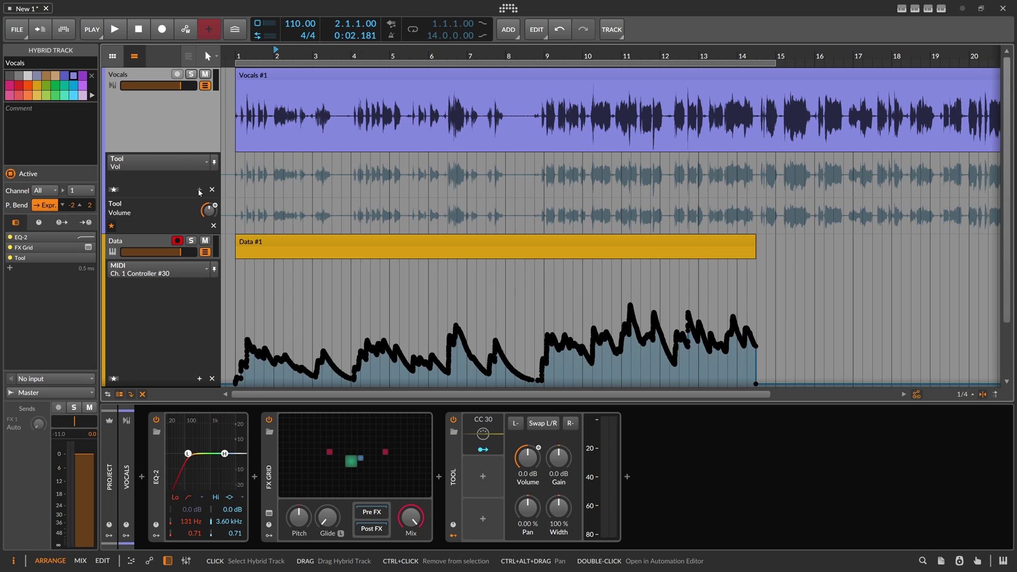
click(212, 190)
click(175, 163)
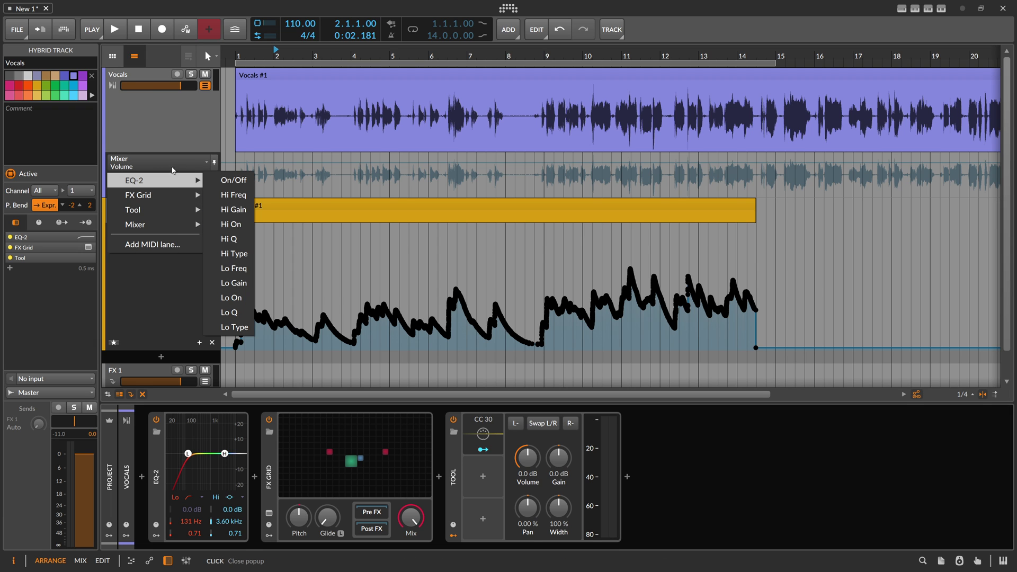
click(172, 244)
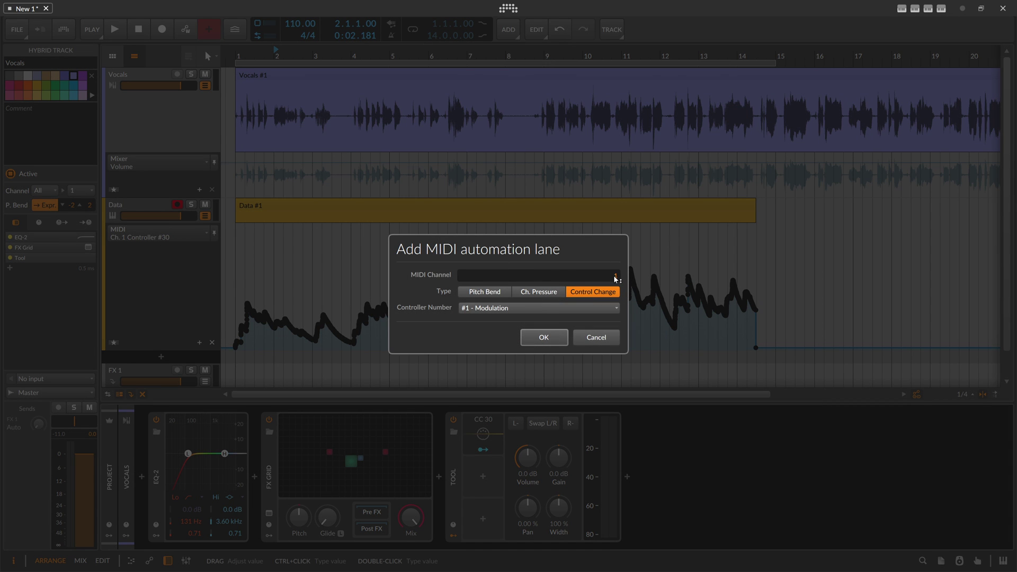
click(535, 308)
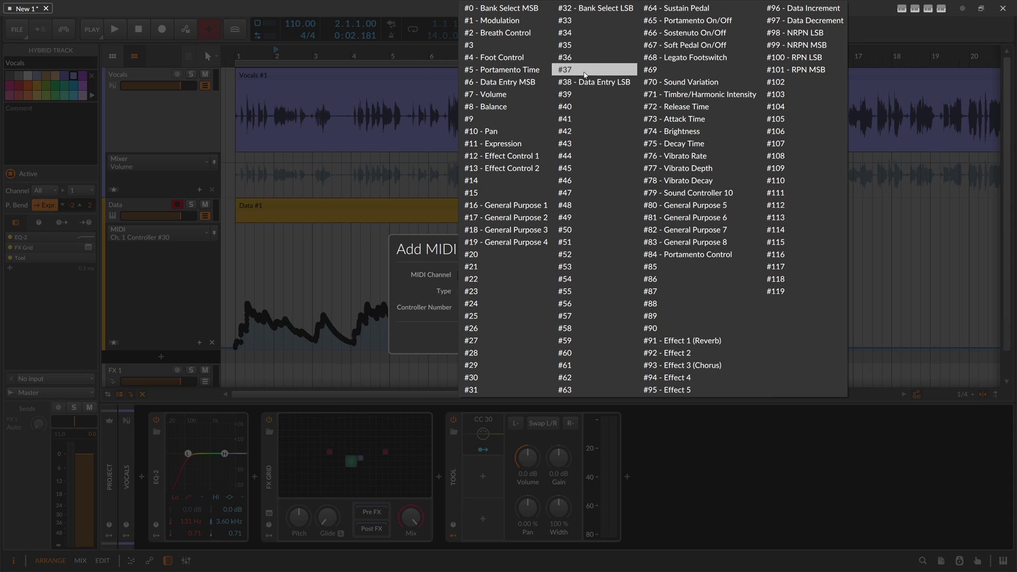
click(476, 376)
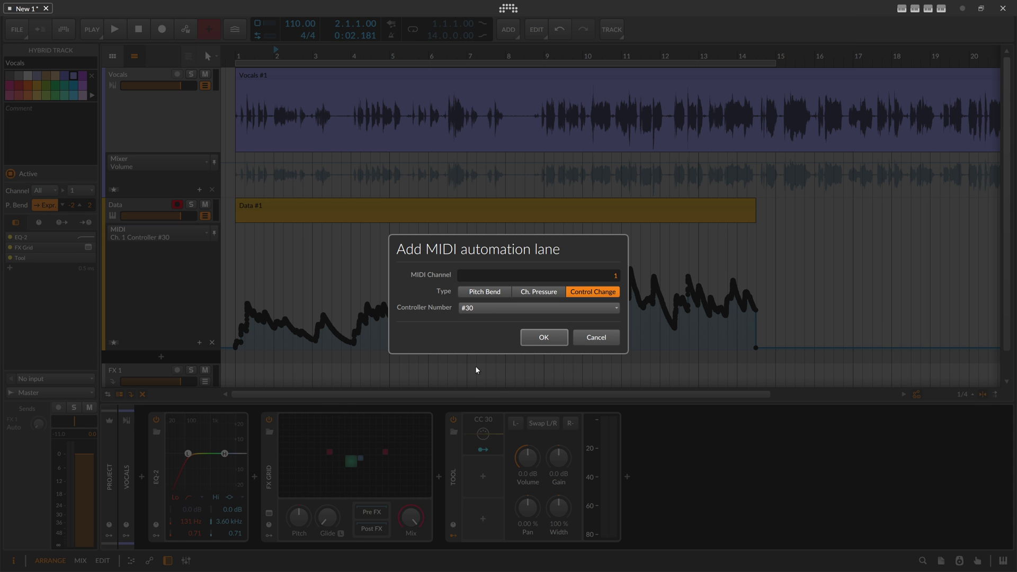
click(545, 338)
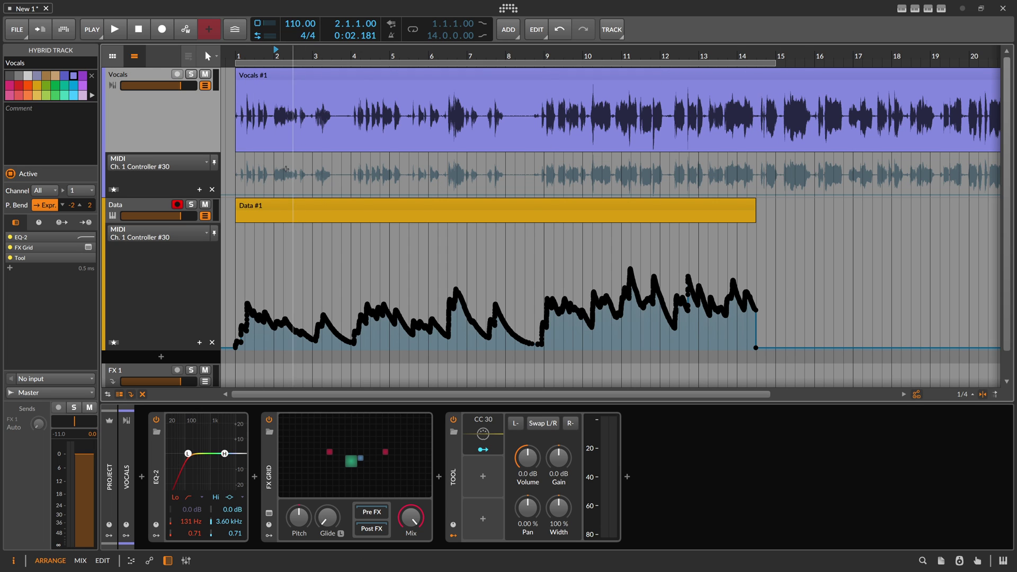
Paste the copied points into the Vocals track's Controller #30 lane at 1.1.1.00, and delete the Data track
click(236, 182)
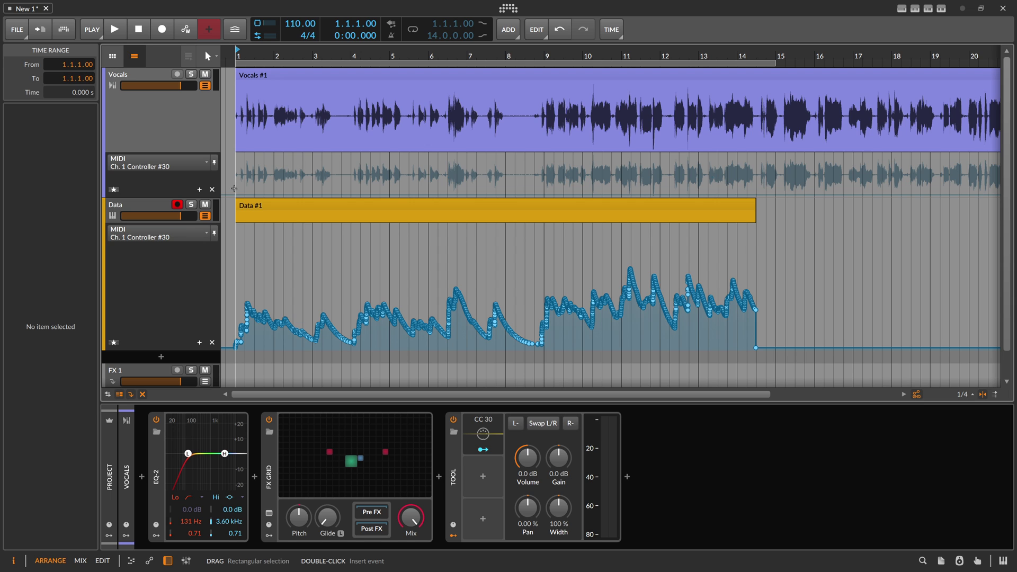
key(ctrl+v)
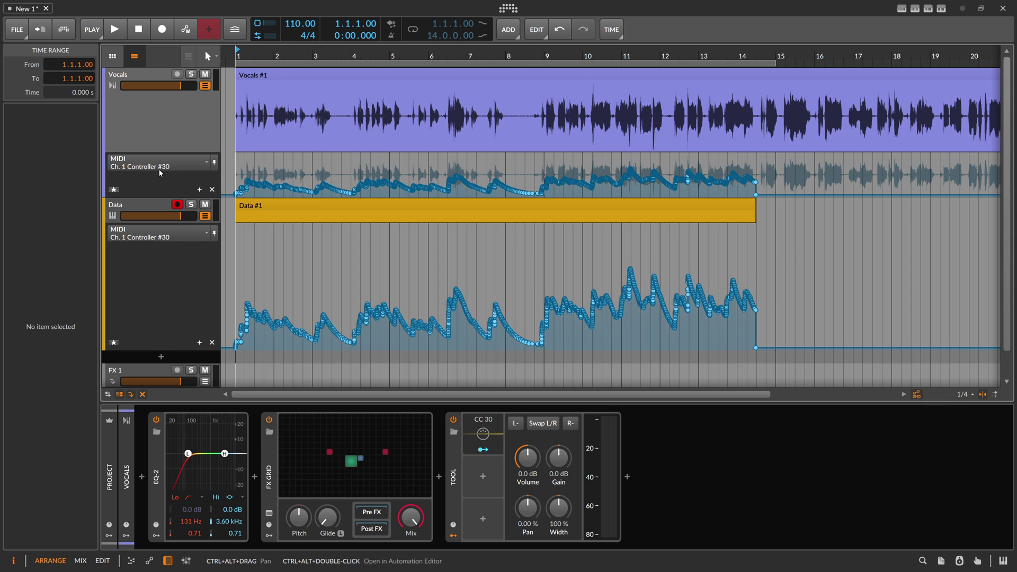
click(136, 209)
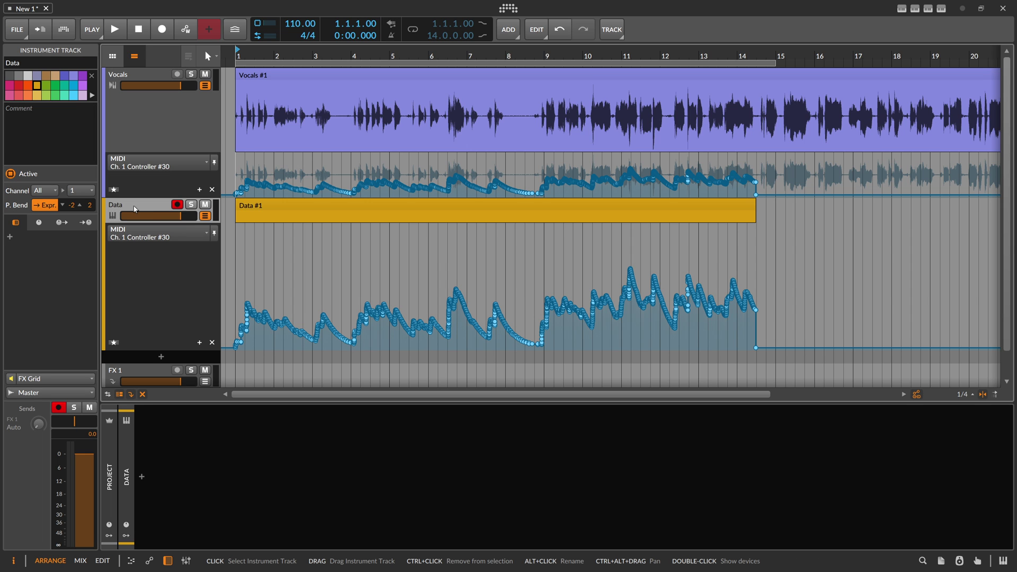
key(Delete)
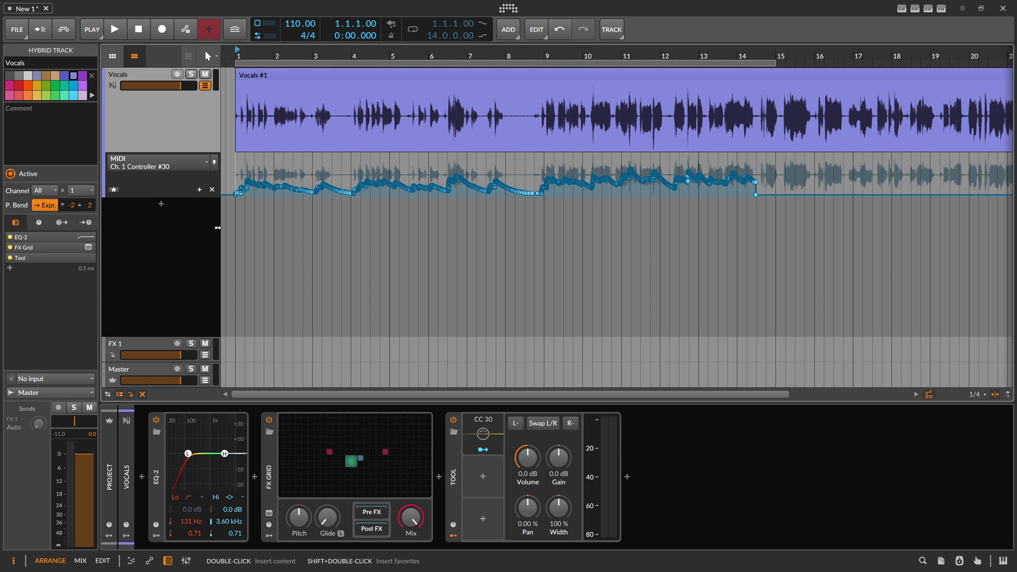
Turn off the FX Grid device, expand the CC 30 modulator, and display the Ch. 1 Controller #30 lane again
click(269, 420)
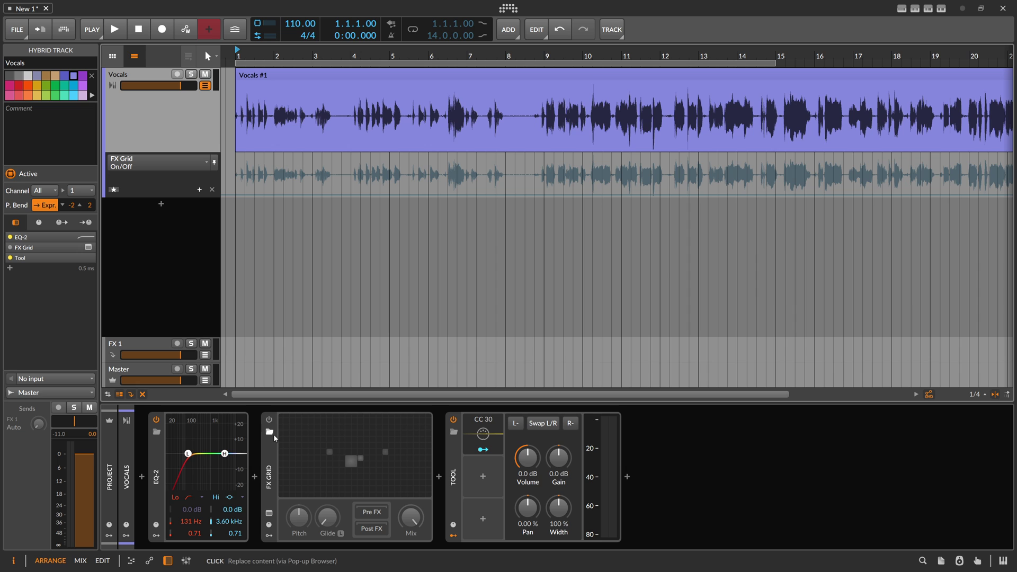
click(478, 425)
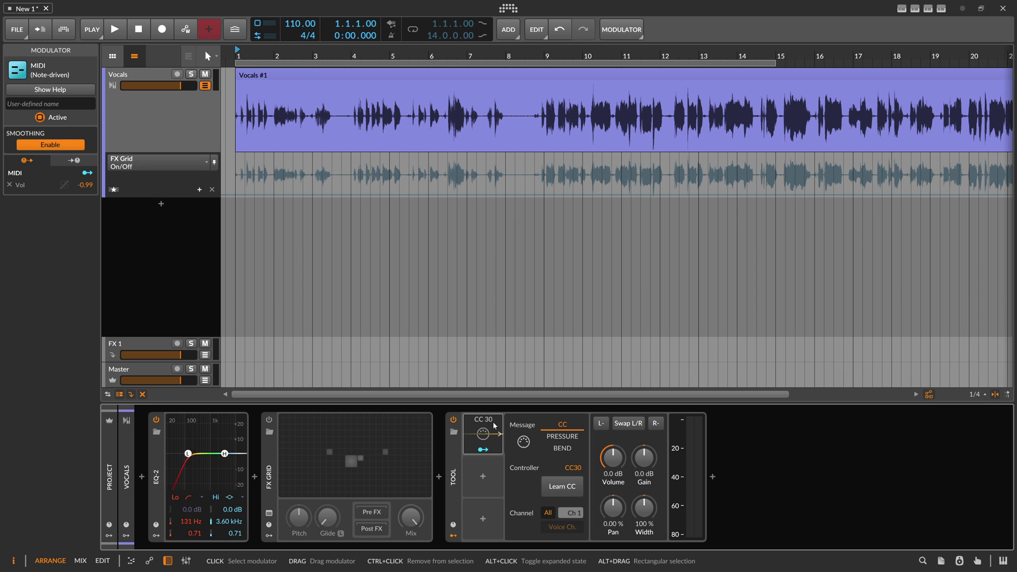
click(123, 162)
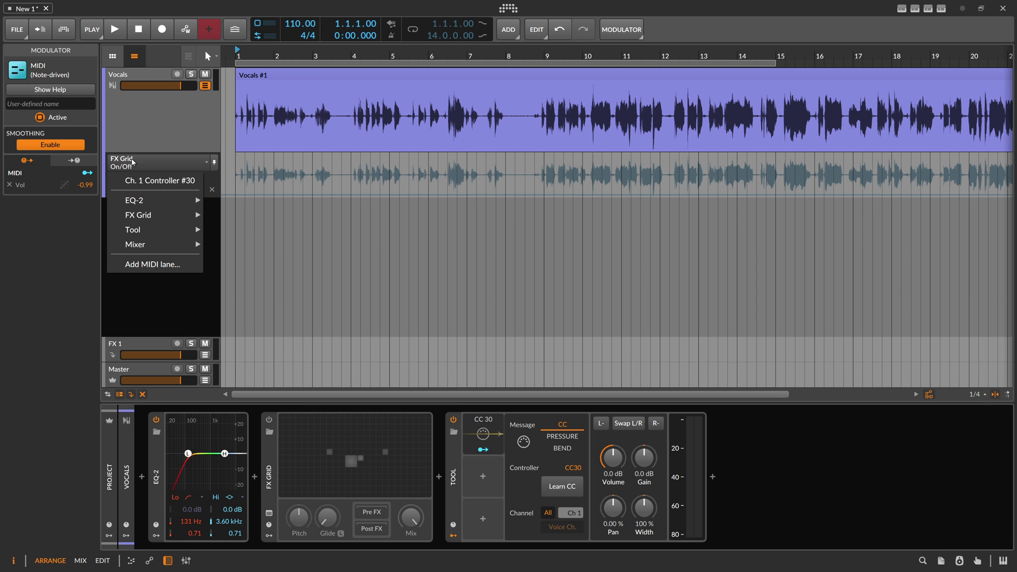
click(159, 181)
Play the first bars of the vocals with the pasted data, and inspect the Controller #30 points in the first bar
key(space)
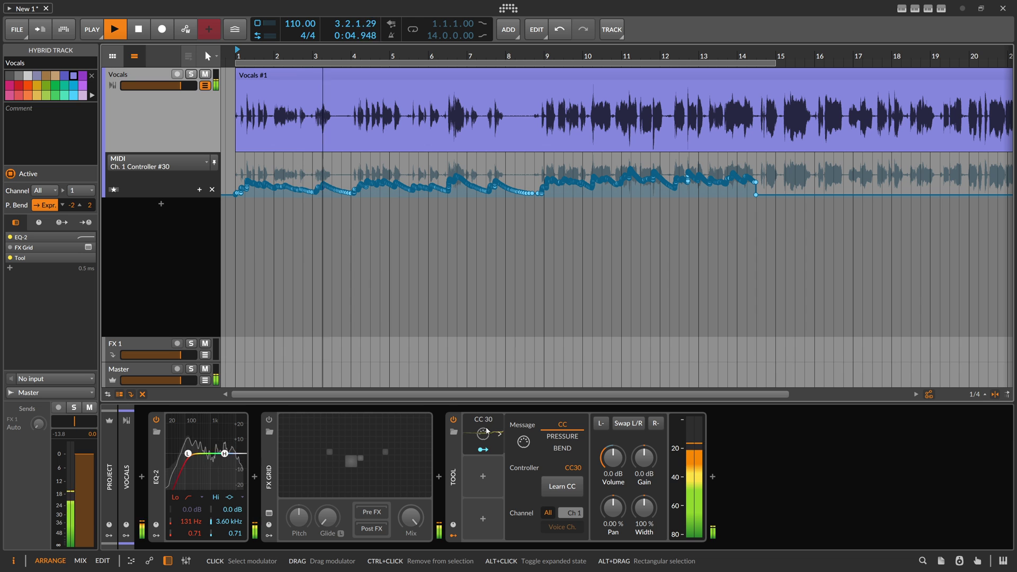
key(space)
mouse_move(290, 53)
mouse_down()
mouse_move(290, 74)
mouse_move(338, 95)
mouse_up()
mouse_move(251, 167)
mouse_down()
mouse_move(308, 191)
mouse_move(336, 222)
mouse_up()
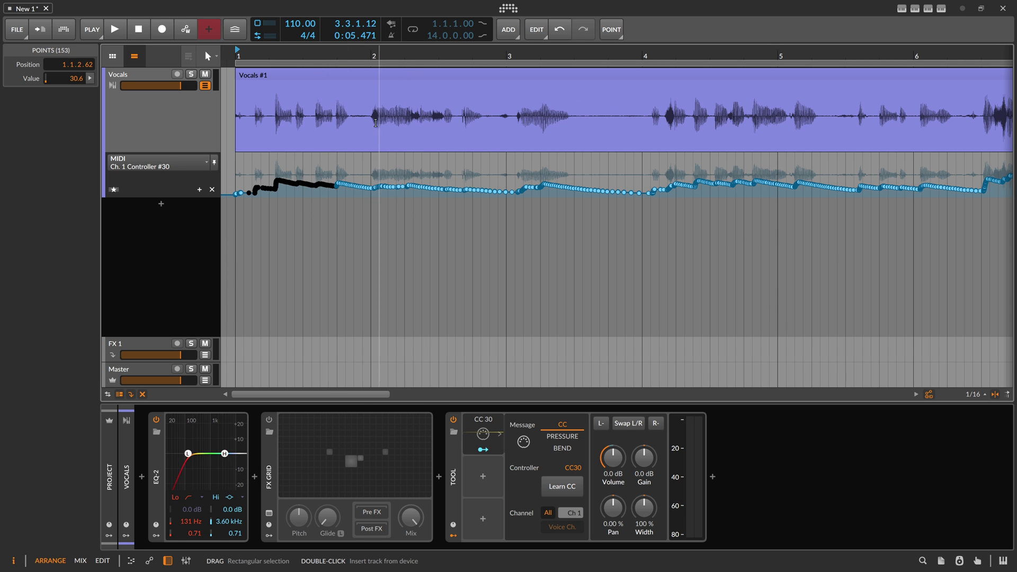
drag(356, 65, 357, 60)
click(251, 175)
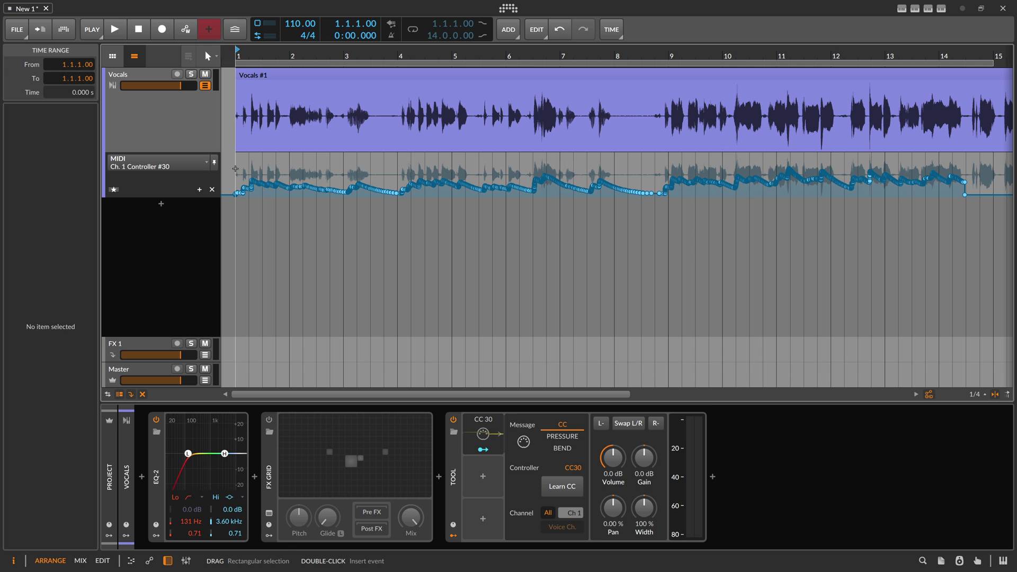
Select all Controller #30 points on the Vocals track and set their histogram mean to 58.6 and scale to 96.0 %
click(244, 74)
click(237, 170)
mouse_move(237, 169)
mouse_down()
mouse_move(238, 212)
mouse_move(609, 223)
mouse_move(999, 218)
mouse_up()
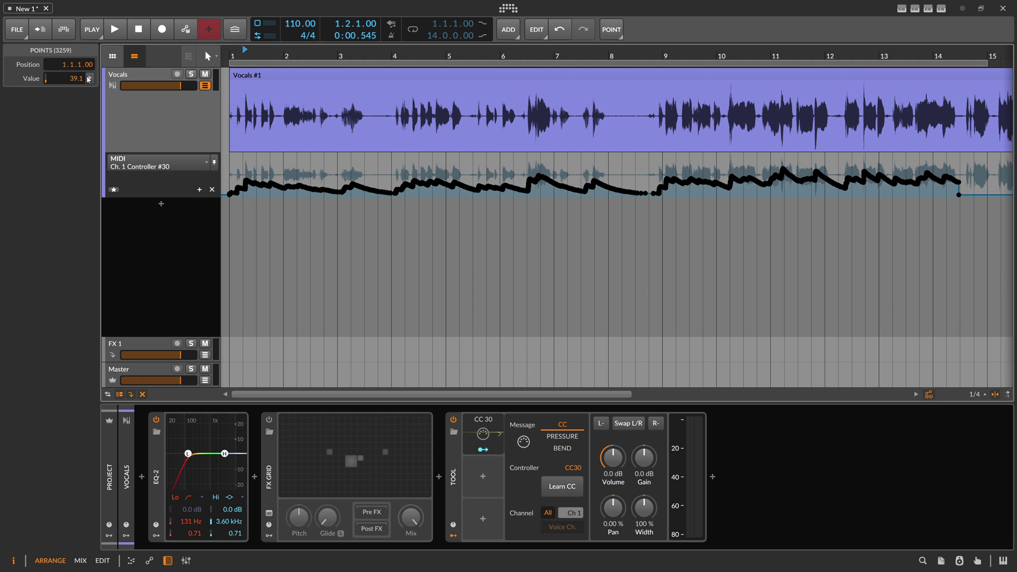
click(90, 79)
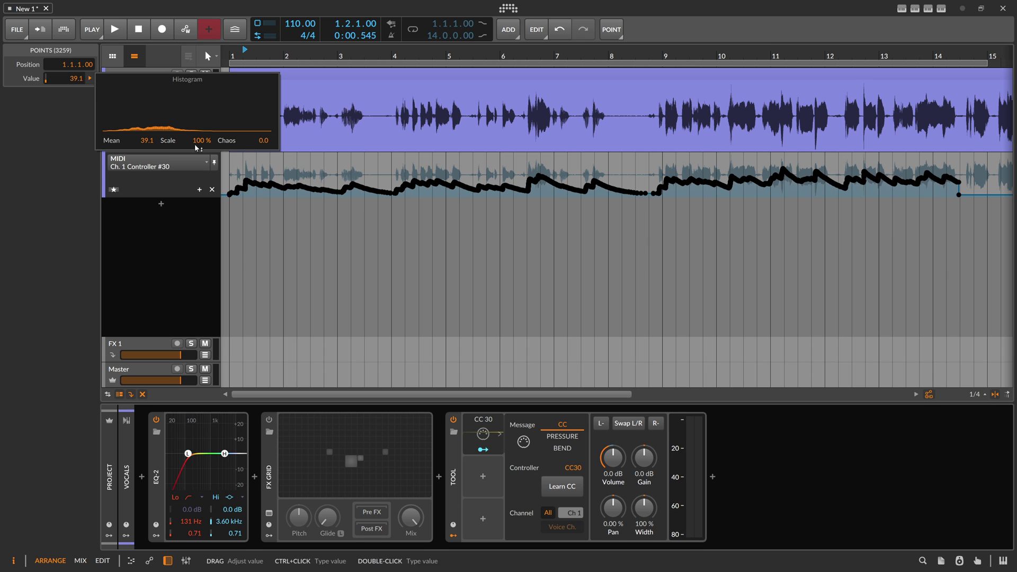
drag(257, 145, 197, 143)
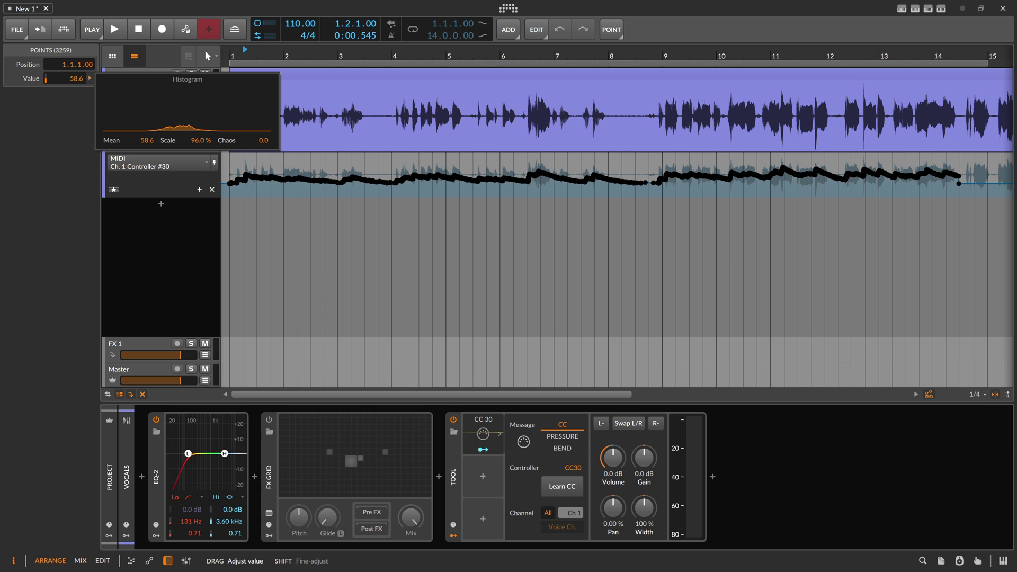
scroll(325, 142, up, 5)
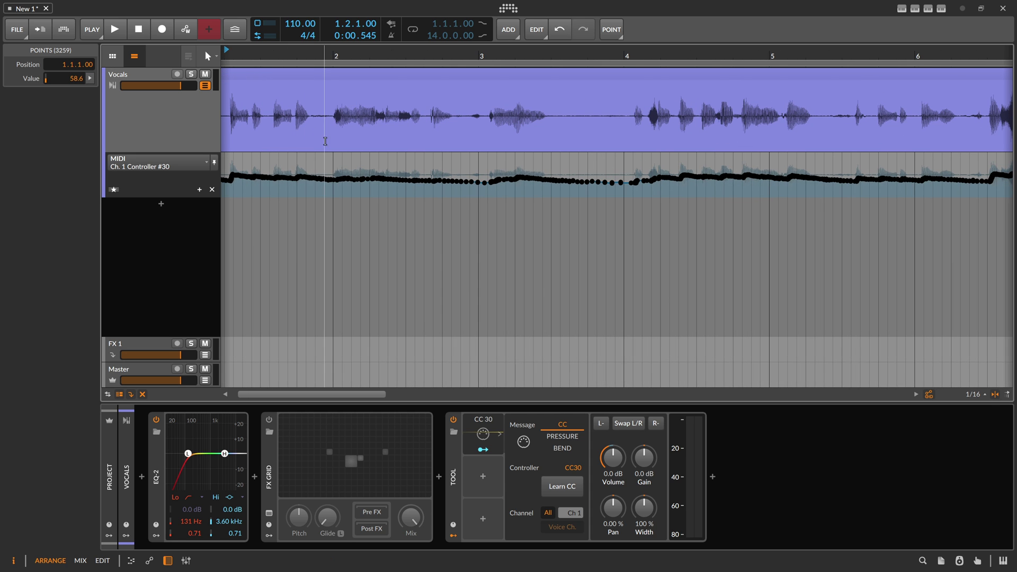
Inspect the Controller #30 points around bar 2, and collapse the CC 30 modulator's settings
scroll(371, 175, up, 5)
click(377, 181)
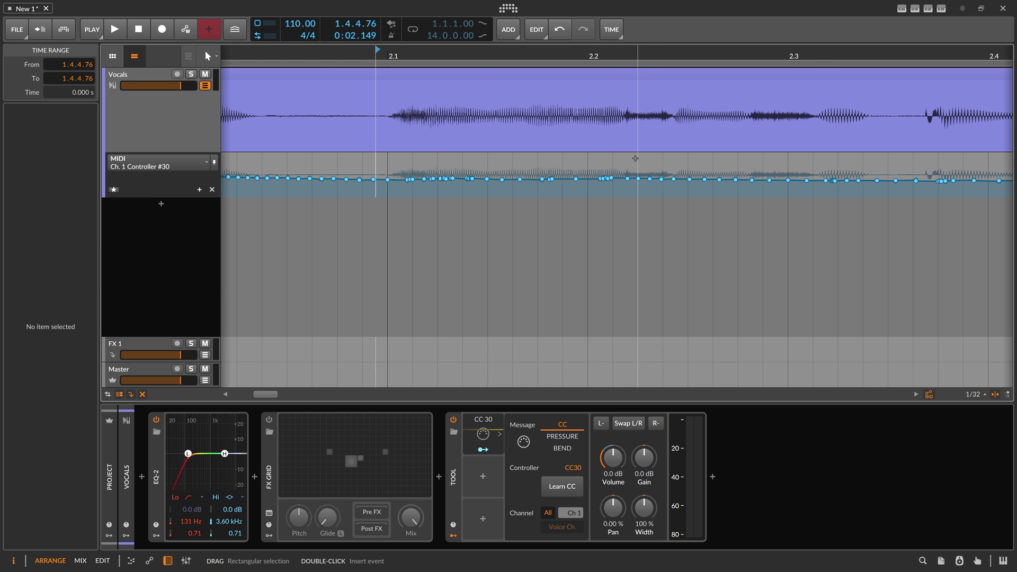
scroll(306, 236, down, 6)
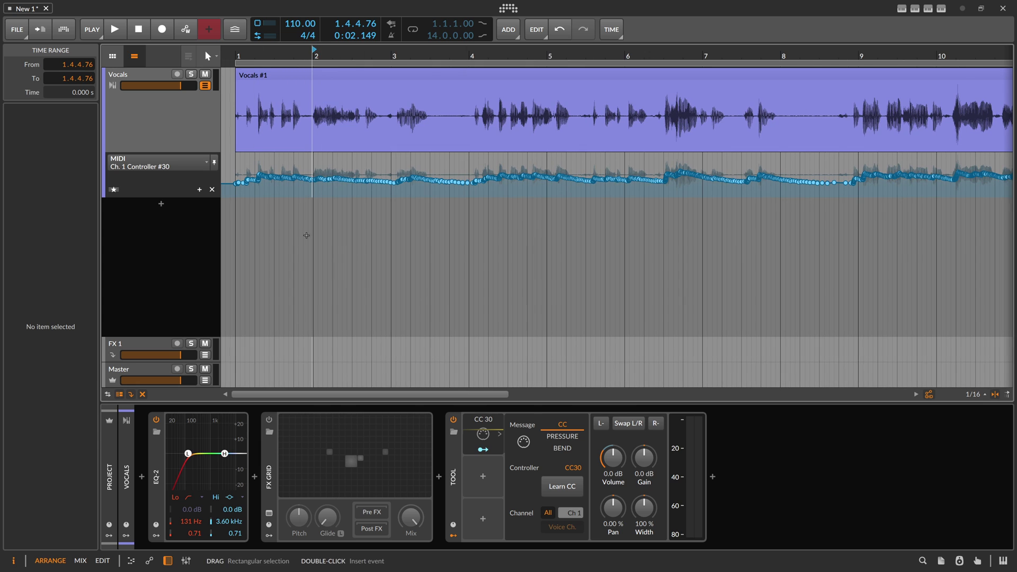
click(488, 425)
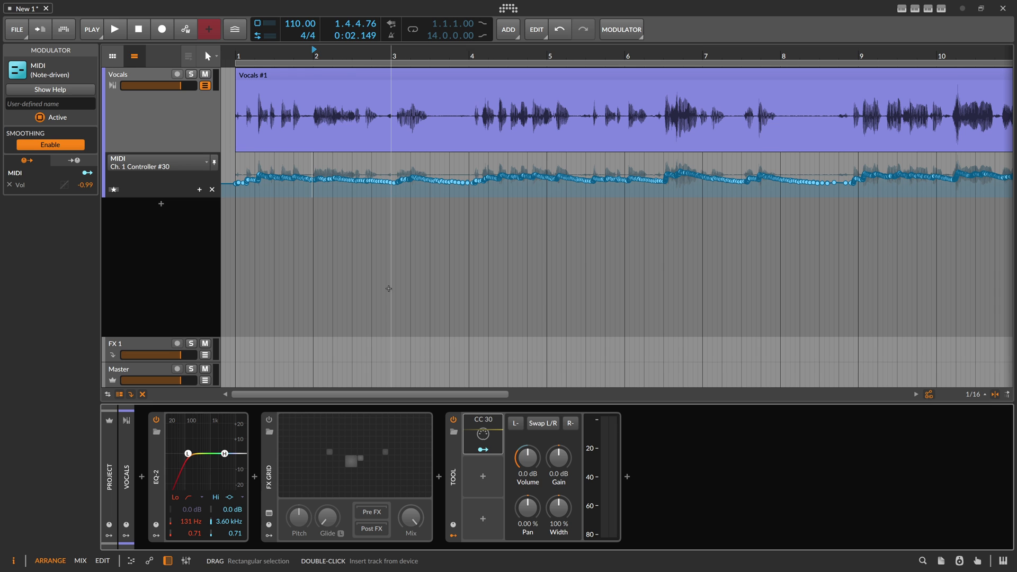
key(minus)
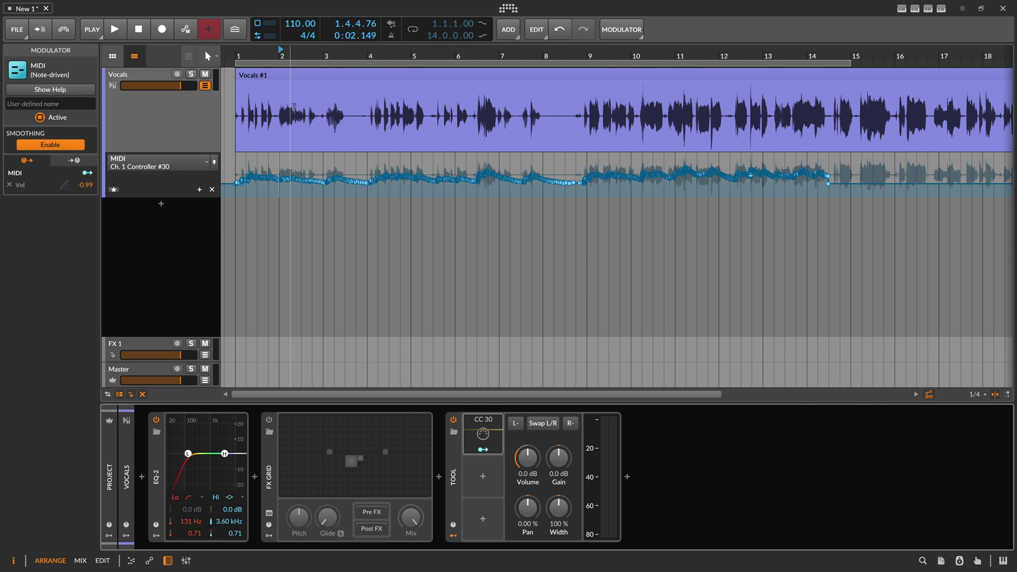
key(minus)
Delete all Controller #30 points from the Vocals track, and remove the CC 30 modulator from the Tool device
drag(235, 165, 566, 221)
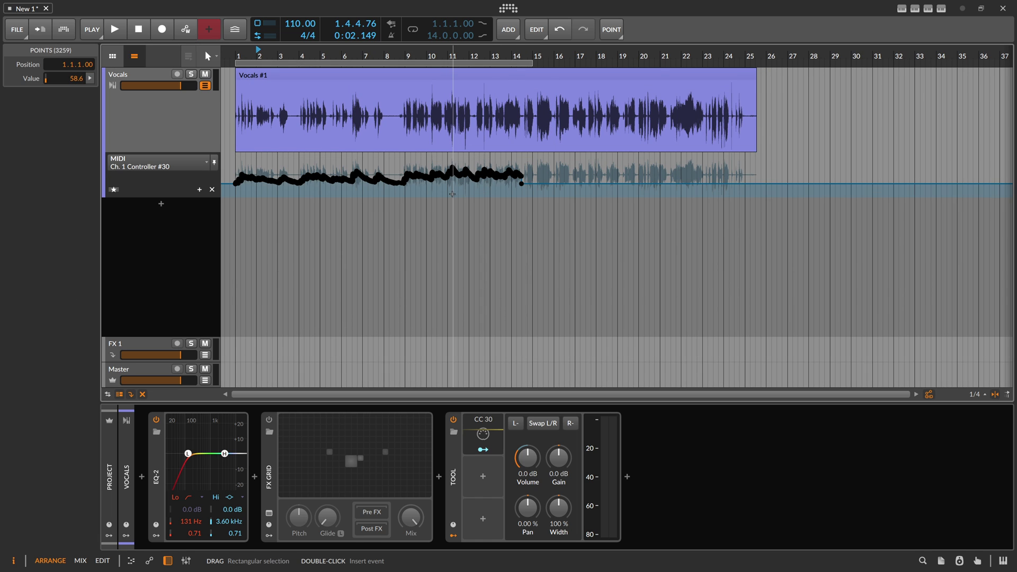
key(Delete)
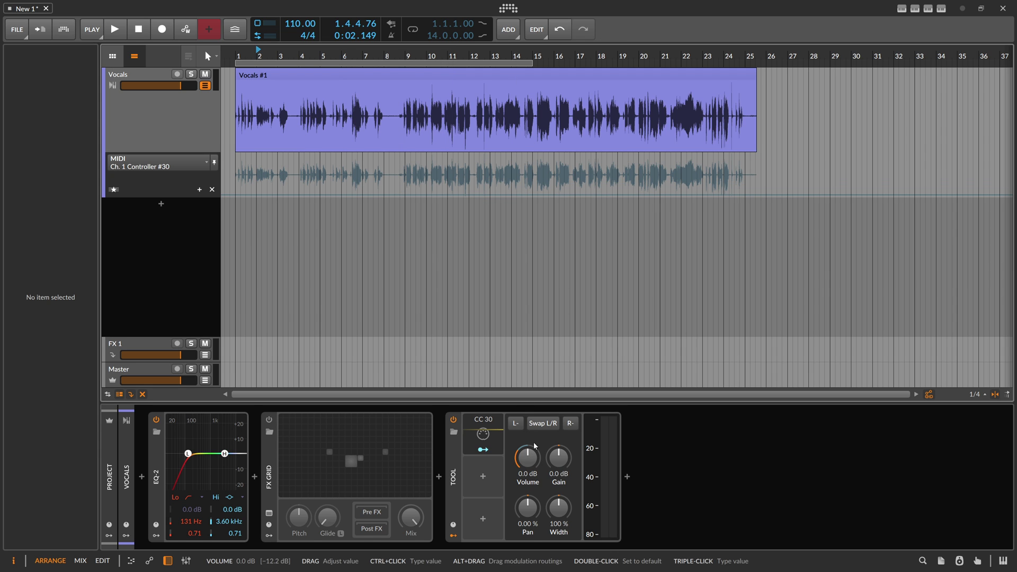
click(490, 433)
key(Delete)
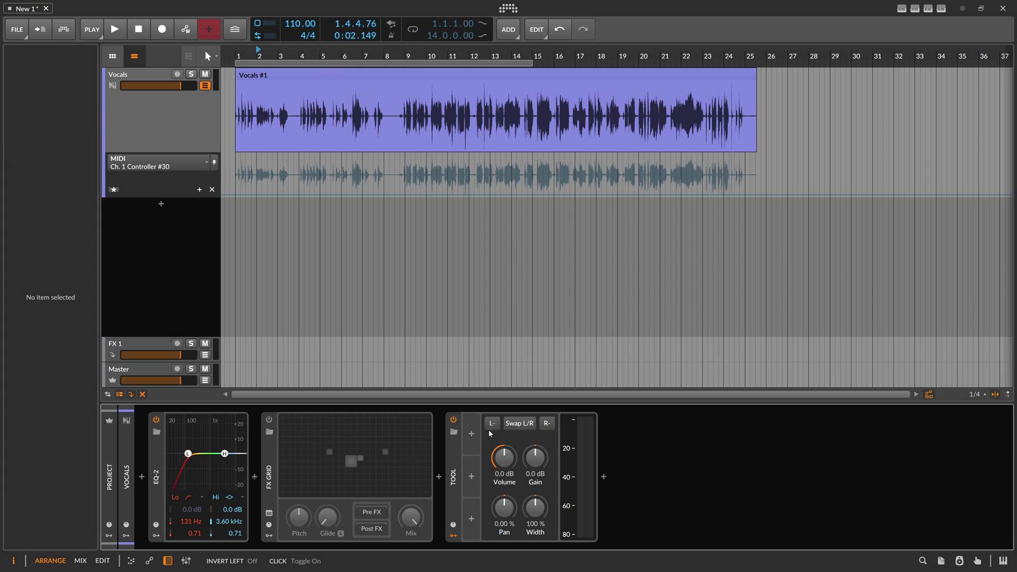
Show the Tool Vol automation lane and paste the copied points into it at 1.1.1.00
click(504, 458)
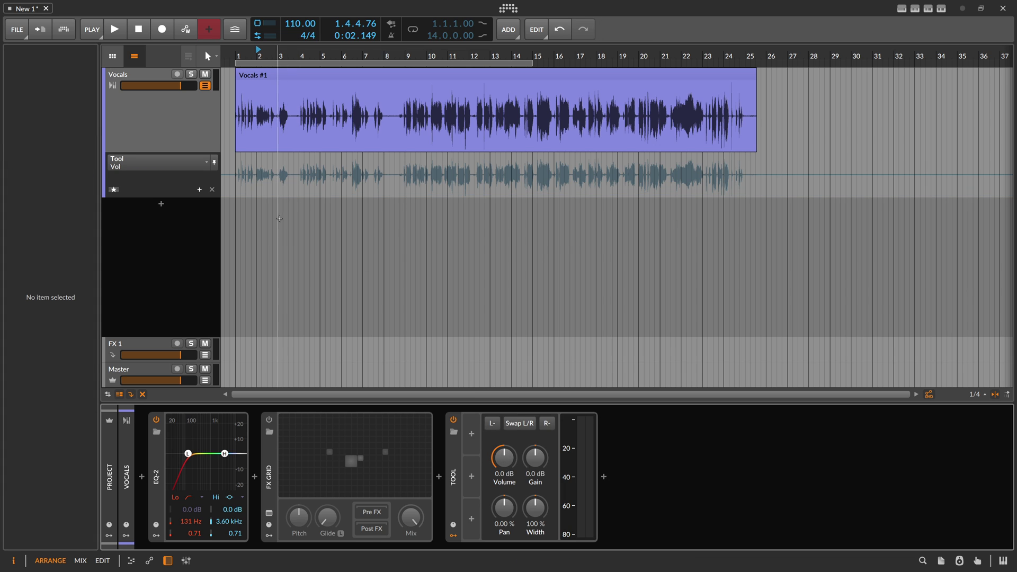
click(237, 192)
key(ctrl+v)
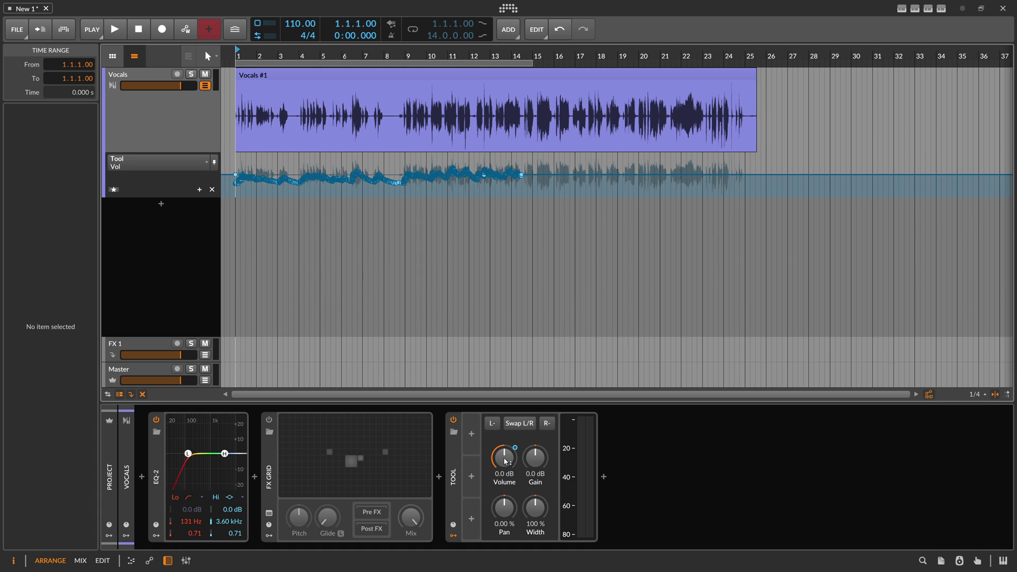
View the Mixer Volume lane, return to the Tool Vol lane, and play the first bars of the vocals
click(429, 365)
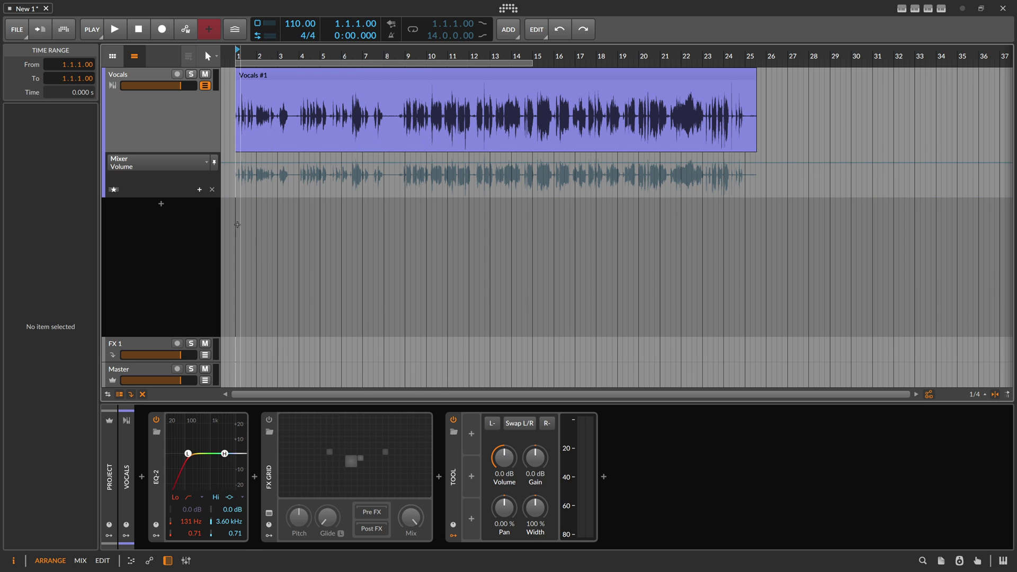
click(505, 457)
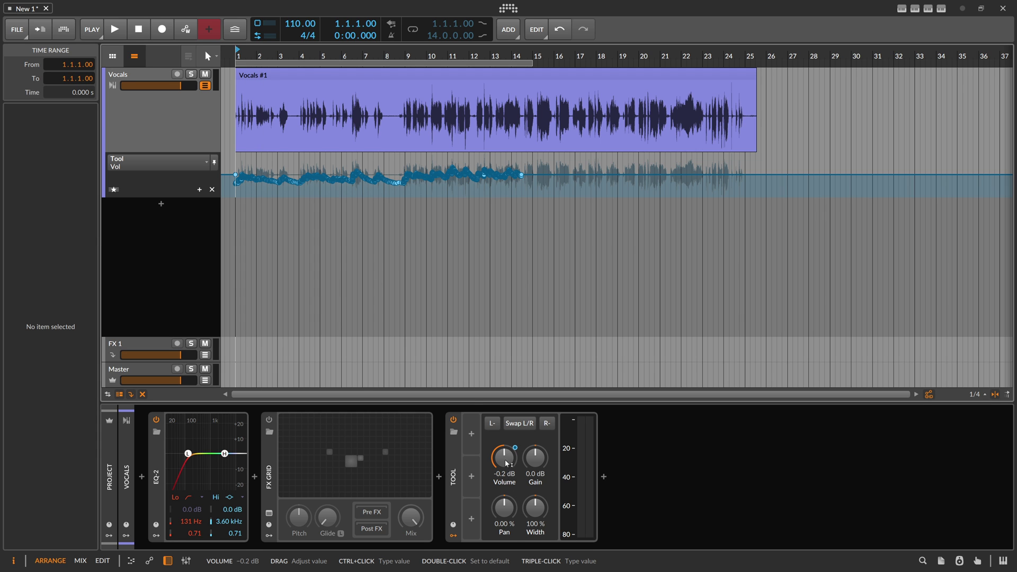
scroll(257, 106, up, 3)
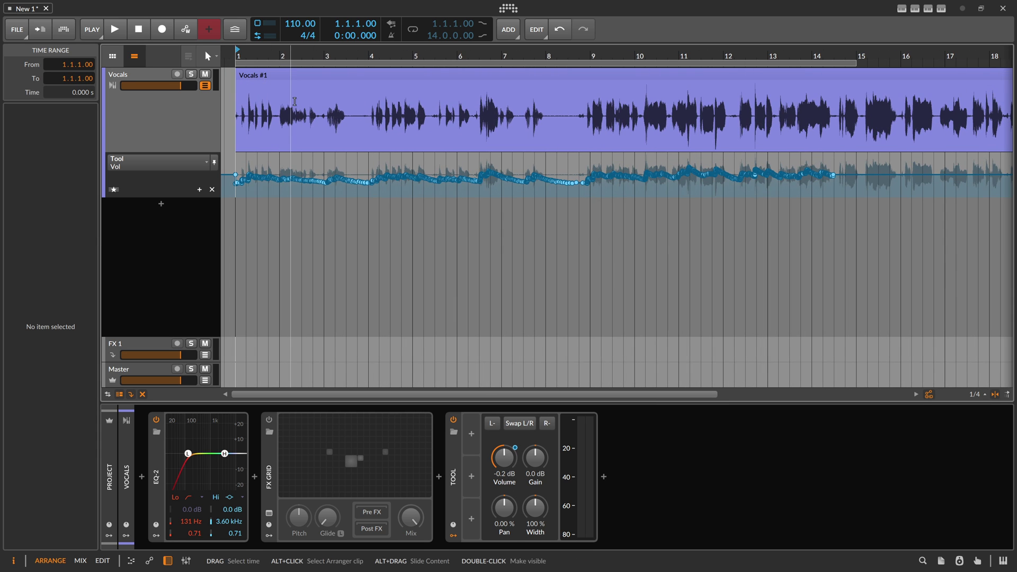
key(space)
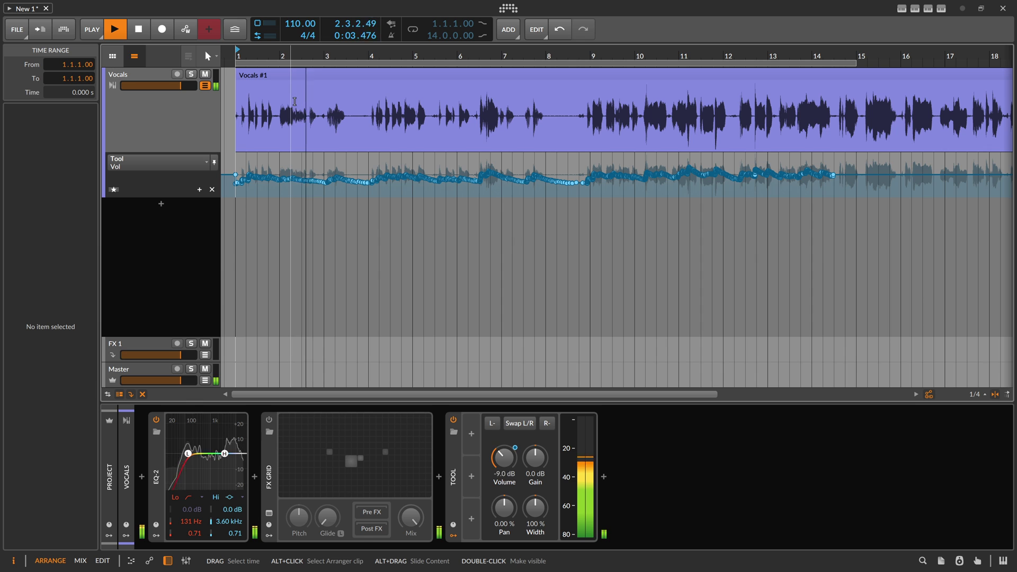
key(space)
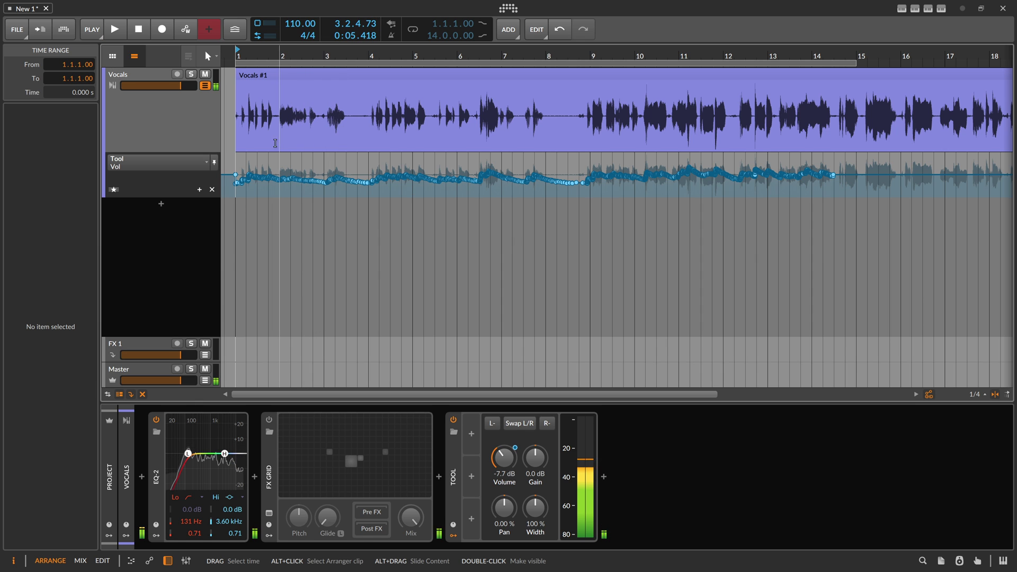
Select all Tool Vol points and try a histogram scale of 70.7 %
drag(233, 159, 888, 206)
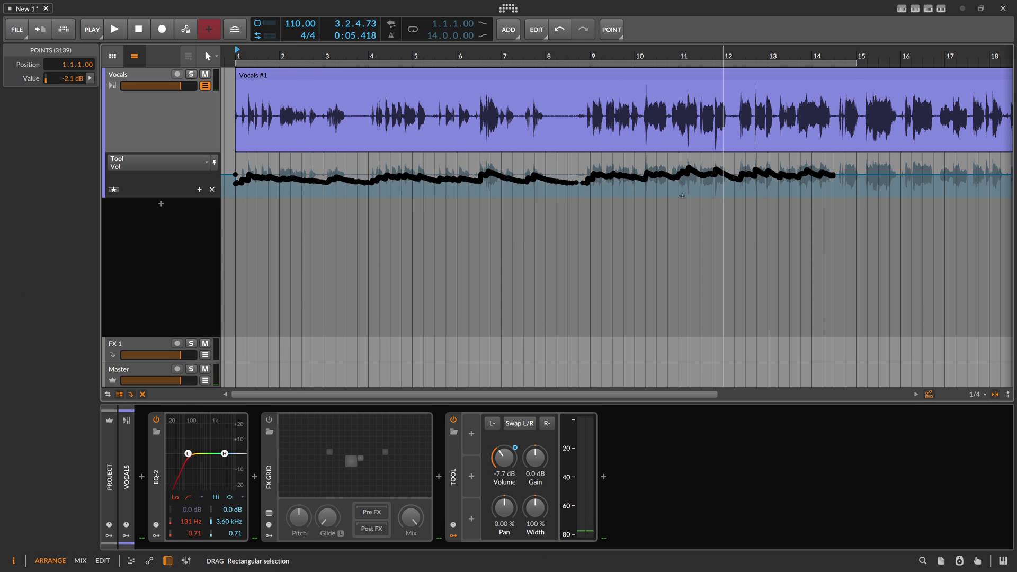
click(89, 78)
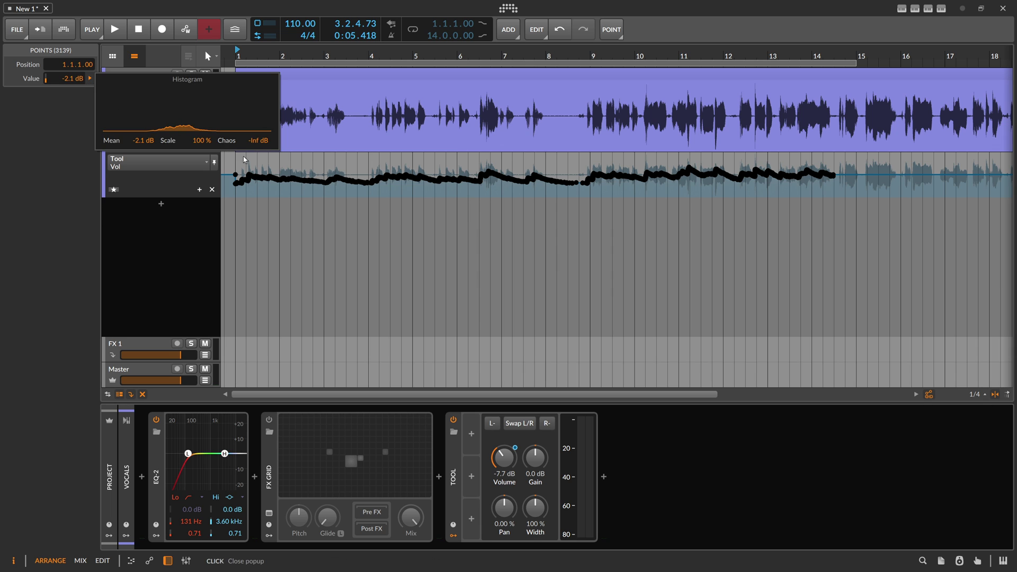
mouse_move(201, 140)
mouse_down()
mouse_move(201, 175)
mouse_move(202, 138)
mouse_up()
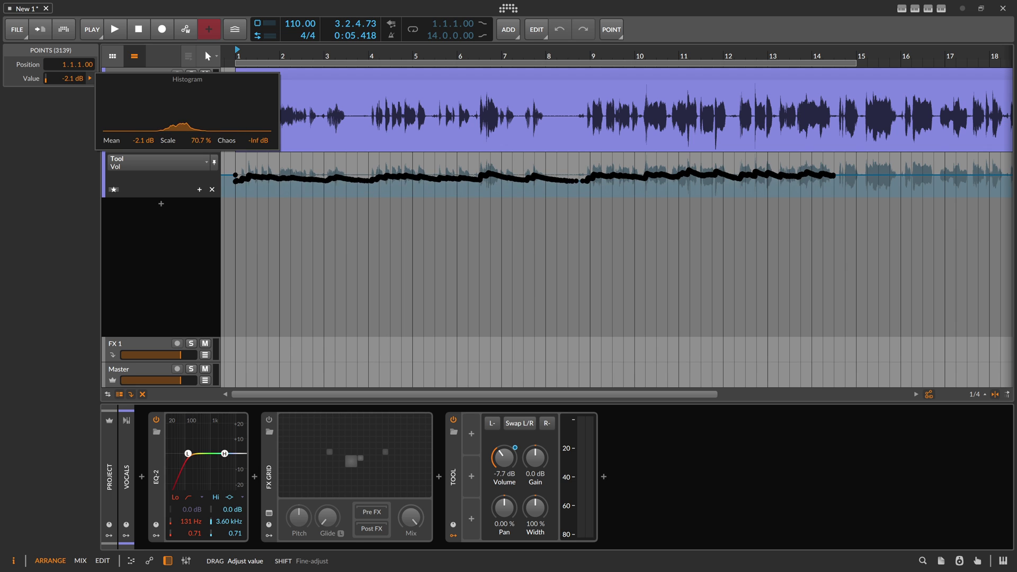
click(75, 162)
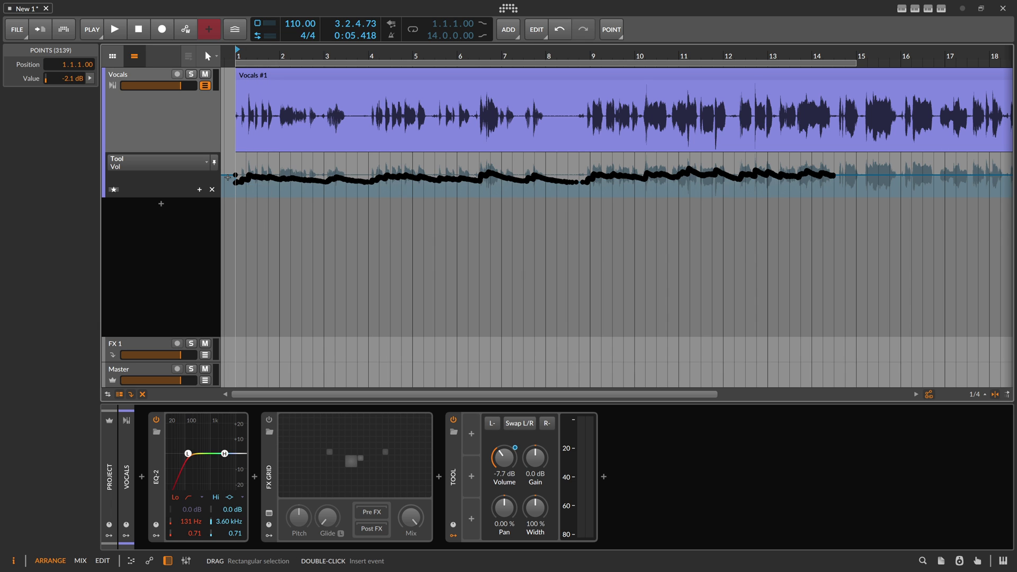
Undo the volume automation pasted on the Tool device, and turn the FX Grid device back on
key(ctrl+z)
key(ctrl+z)
key(ctrl+z)
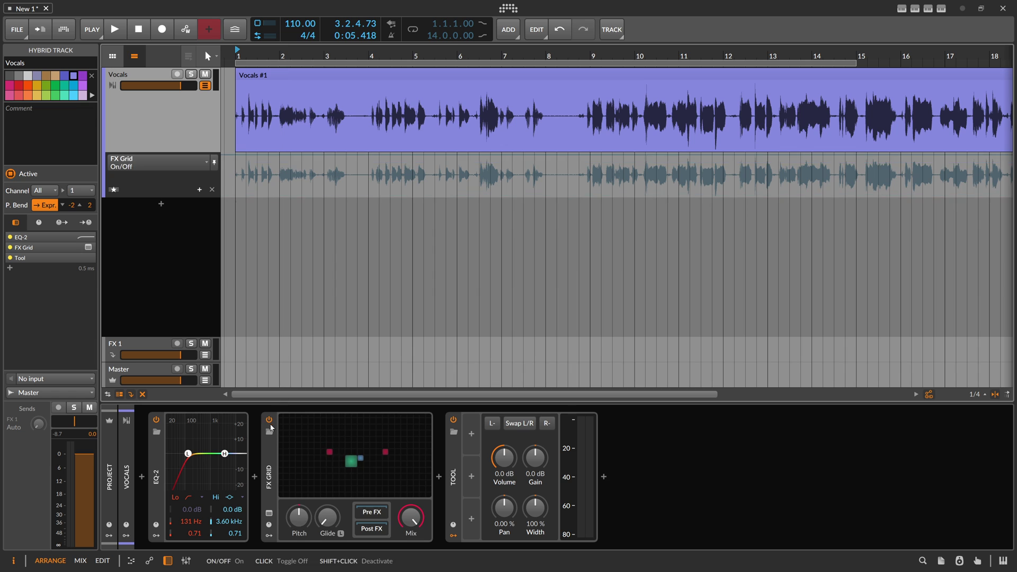
Review the FX Grid patch, and paste the copied points into the Ch. 1 Controller #30 lane at 1.1.1.00
click(330, 428)
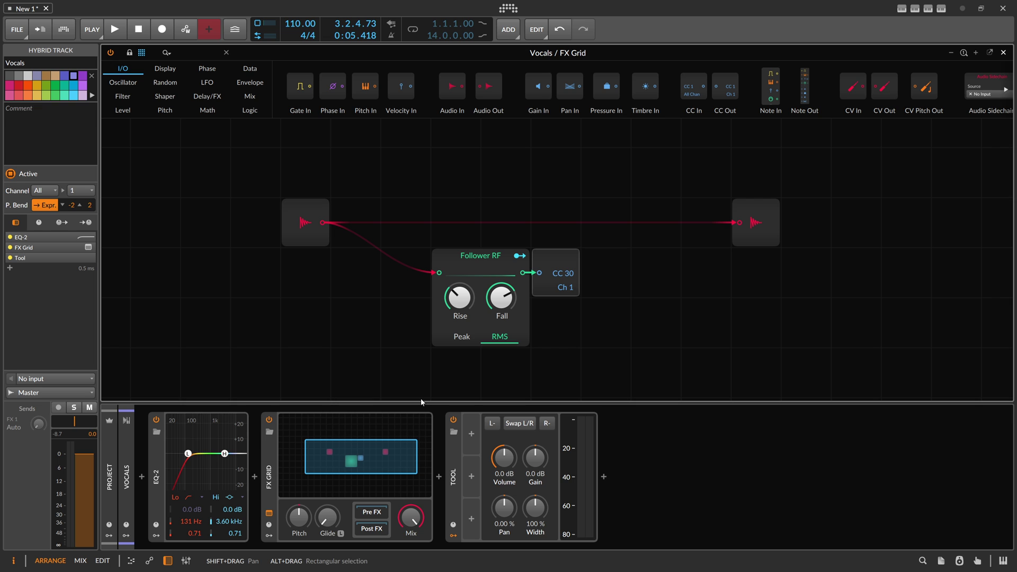
click(1003, 52)
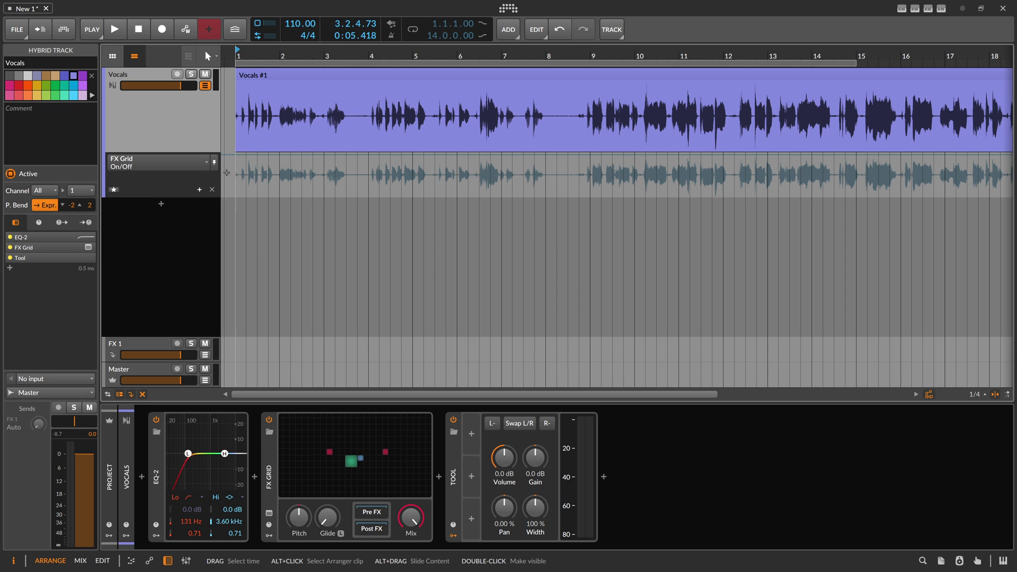
click(176, 163)
click(164, 174)
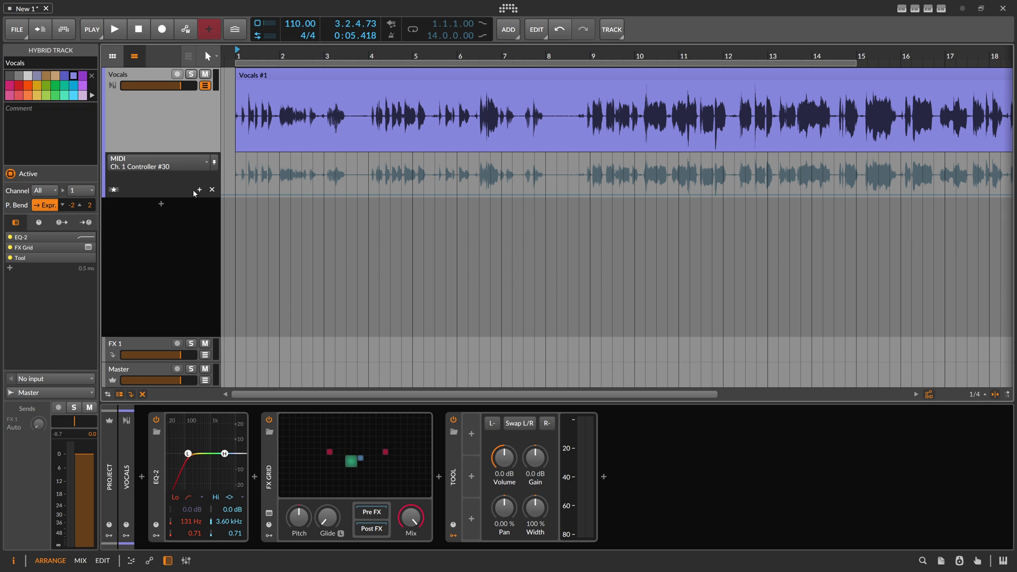
click(232, 182)
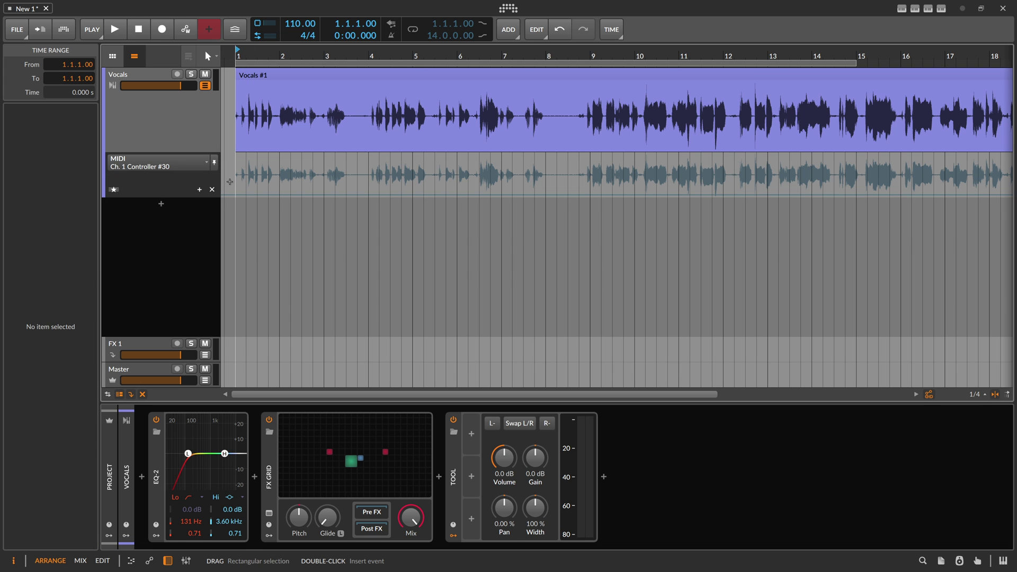
Add a MIDI modulator to the Tool device, set it to CC30, and map it to Volume with an amount of -0.70
click(472, 434)
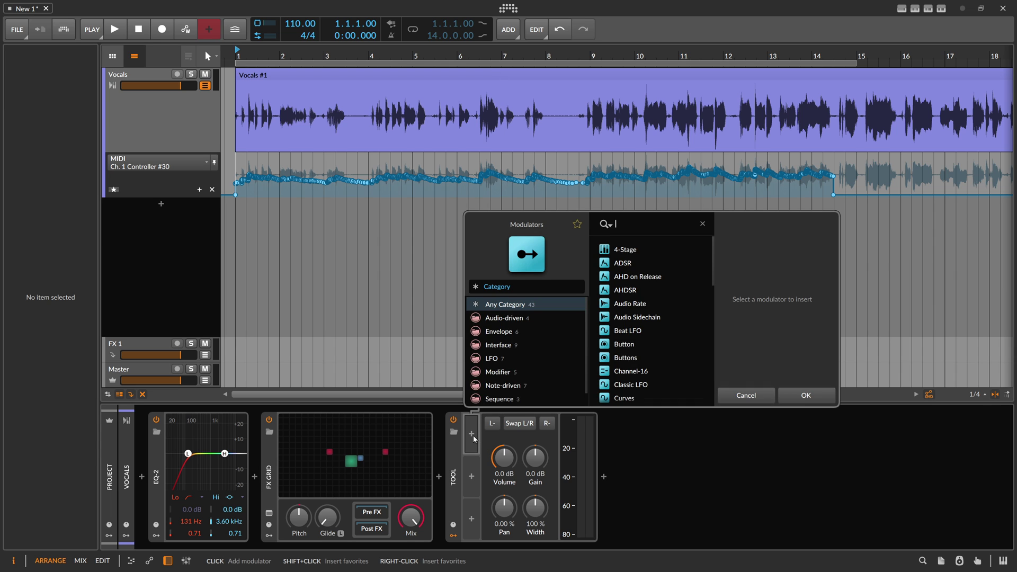
text(midi)
key(Return)
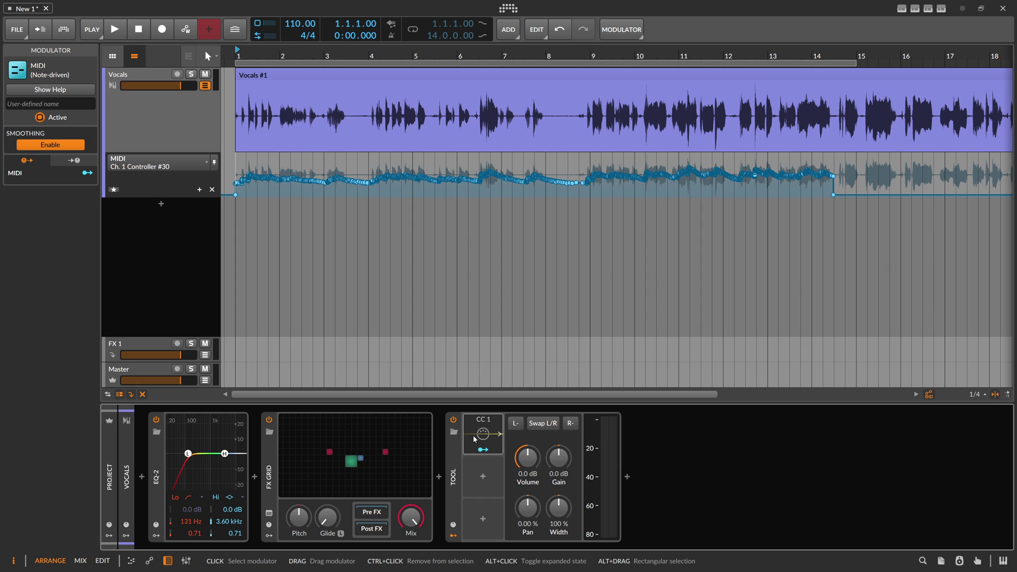
alt+click(474, 438)
drag(573, 467, 613, 482)
click(484, 449)
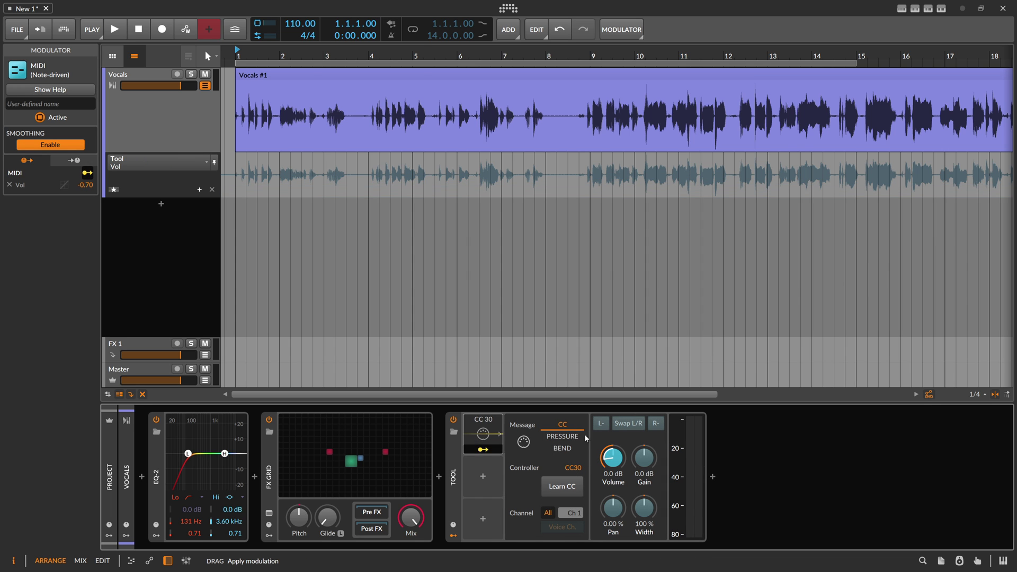
Display the Ch. 1 Controller #30 lane again and play the first bars of the vocals with the CC 30 modulation
click(139, 164)
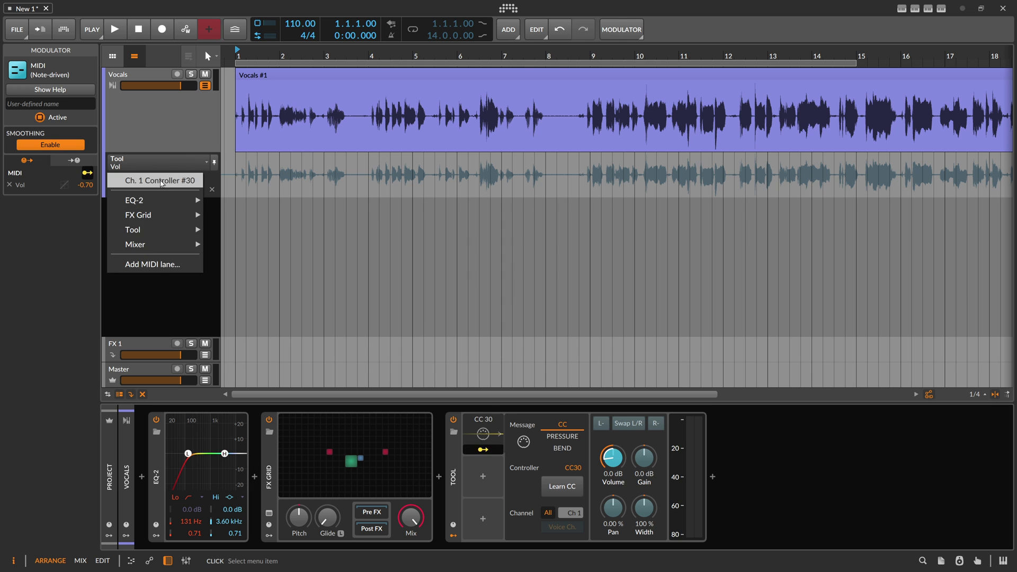
click(160, 180)
key(space)
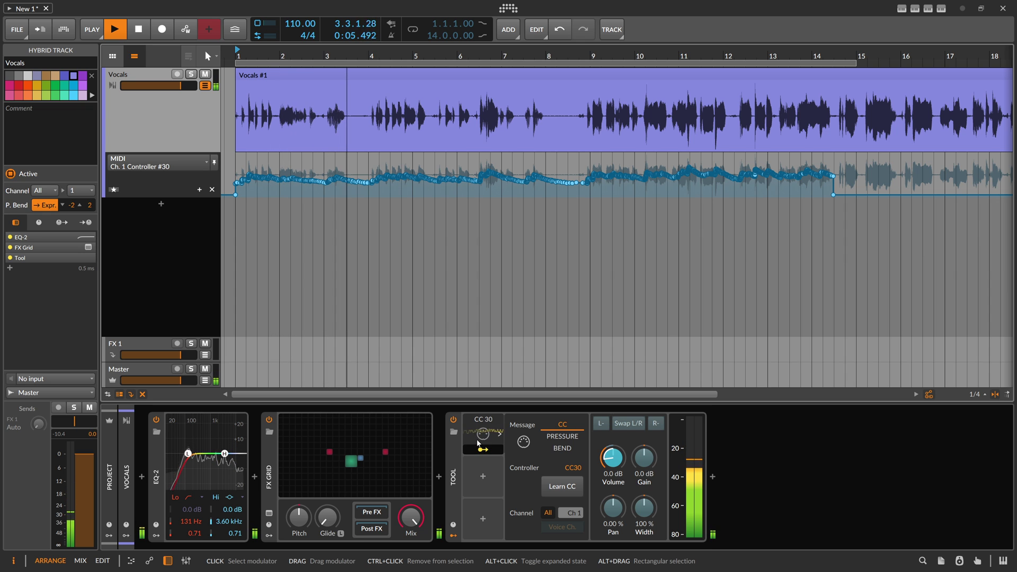
key(space)
Select all Controller #30 points on the Vocals track and set their histogram mean to 51.8
click(260, 176)
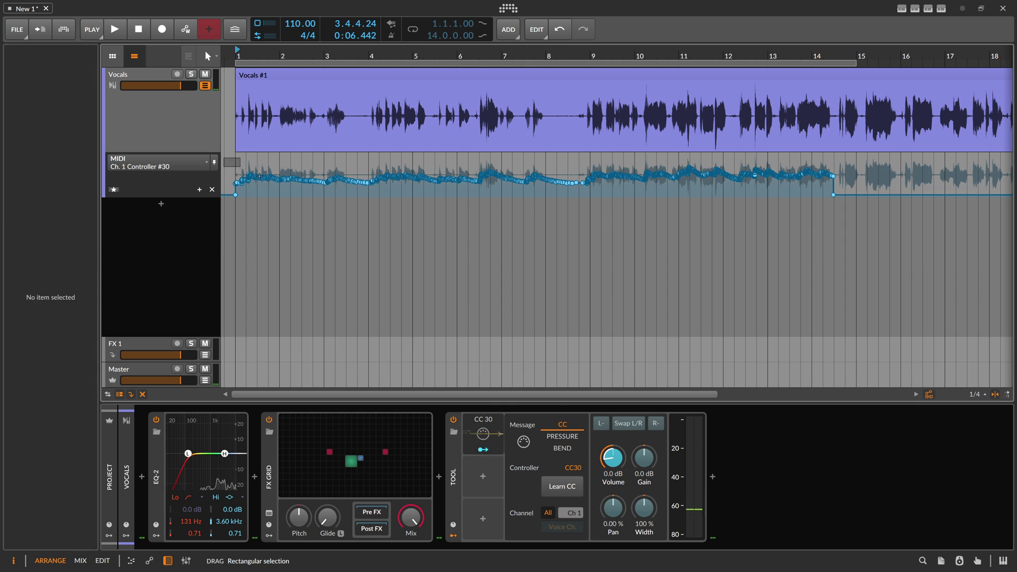
key(ctrl+a)
click(90, 80)
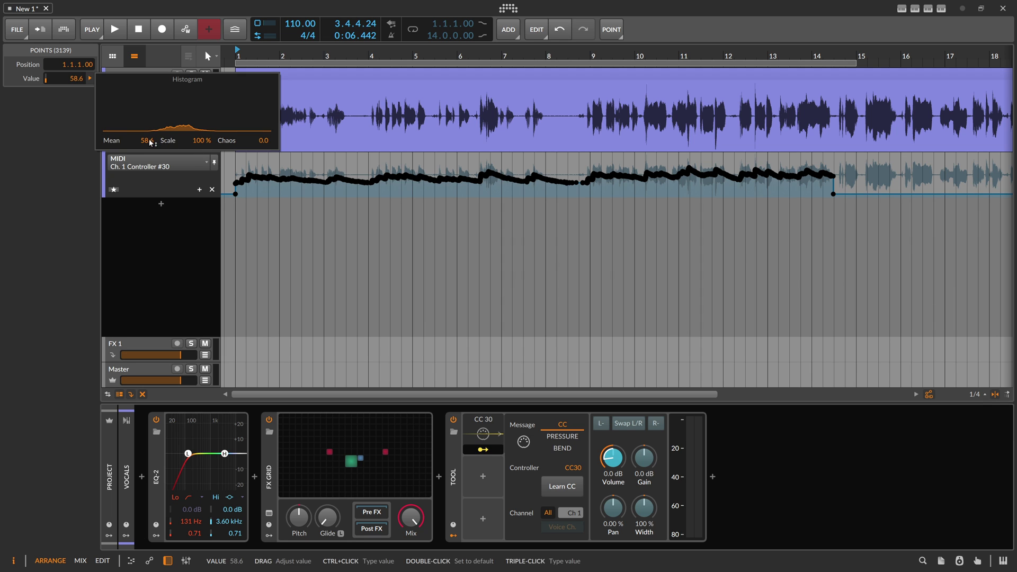
drag(150, 141, 151, 150)
mouse_move(263, 140)
mouse_down()
mouse_move(263, 131)
mouse_move(263, 141)
mouse_up()
click(71, 202)
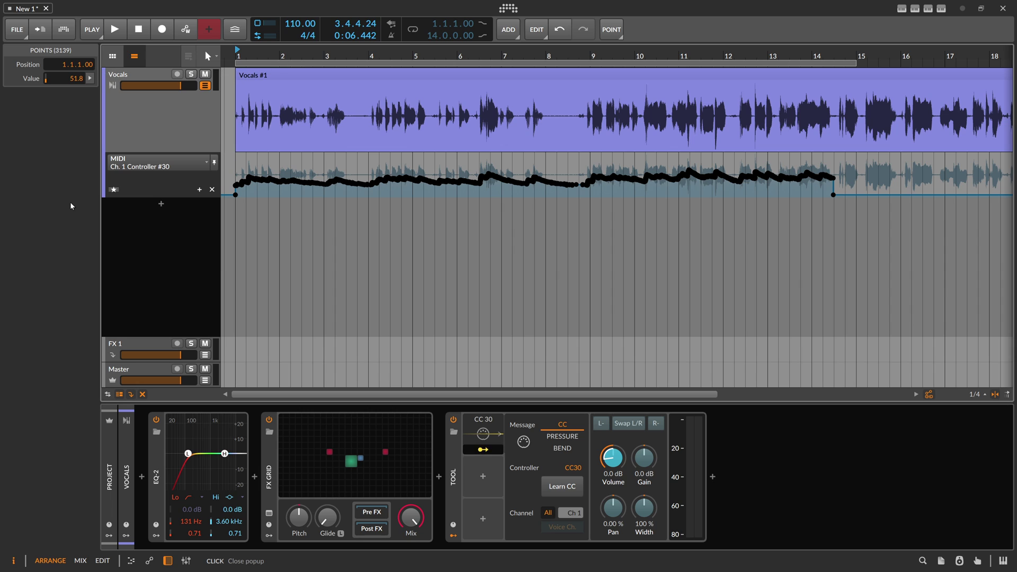